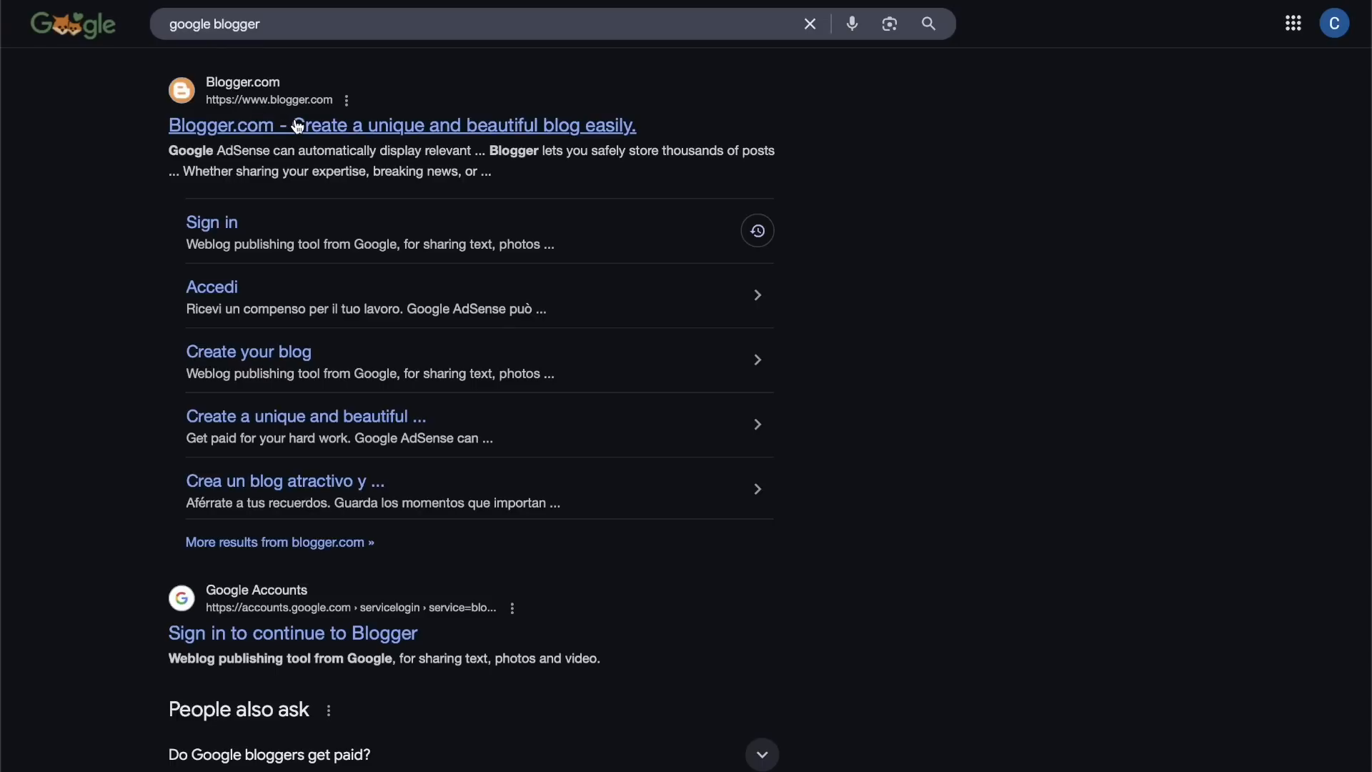
Step: Open the Blogger website and start a new blog with the name "blogger_123"
left_click(299, 127)
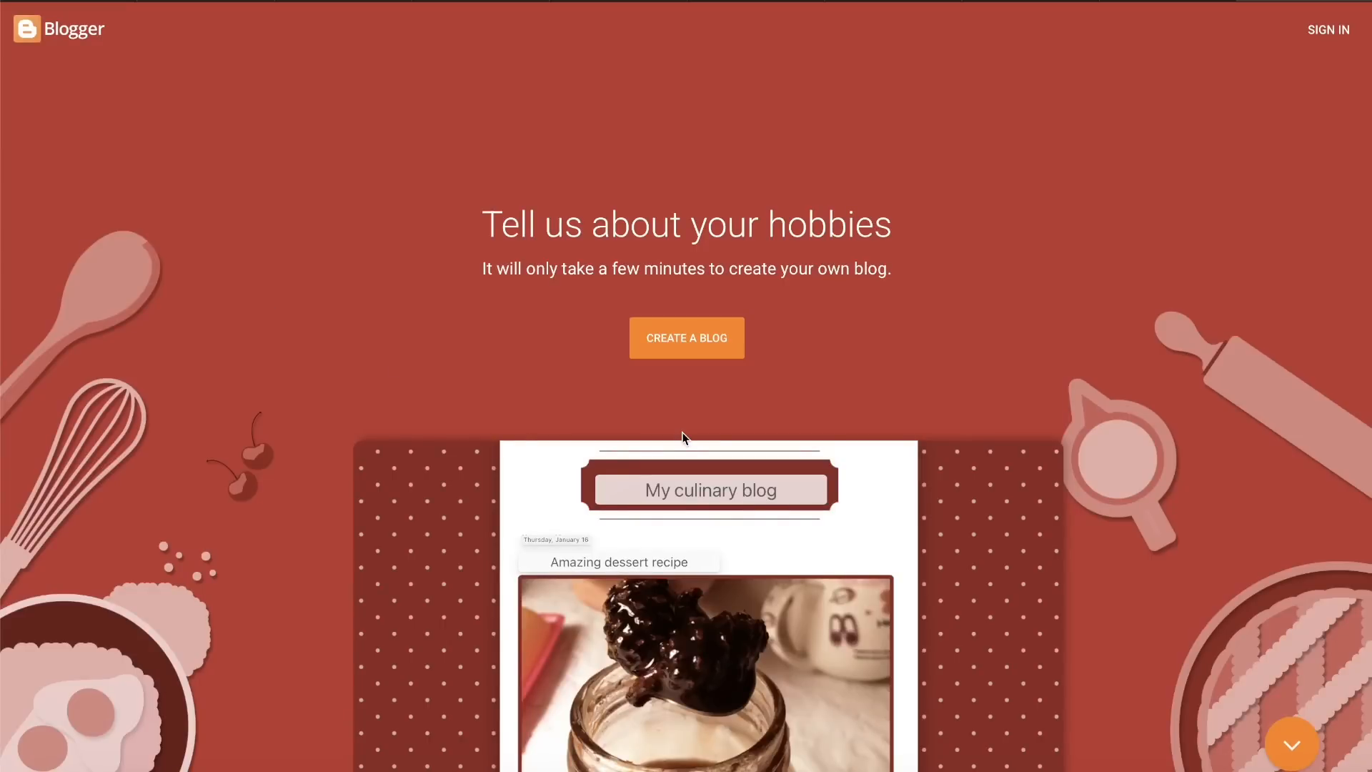
left_click(655, 346)
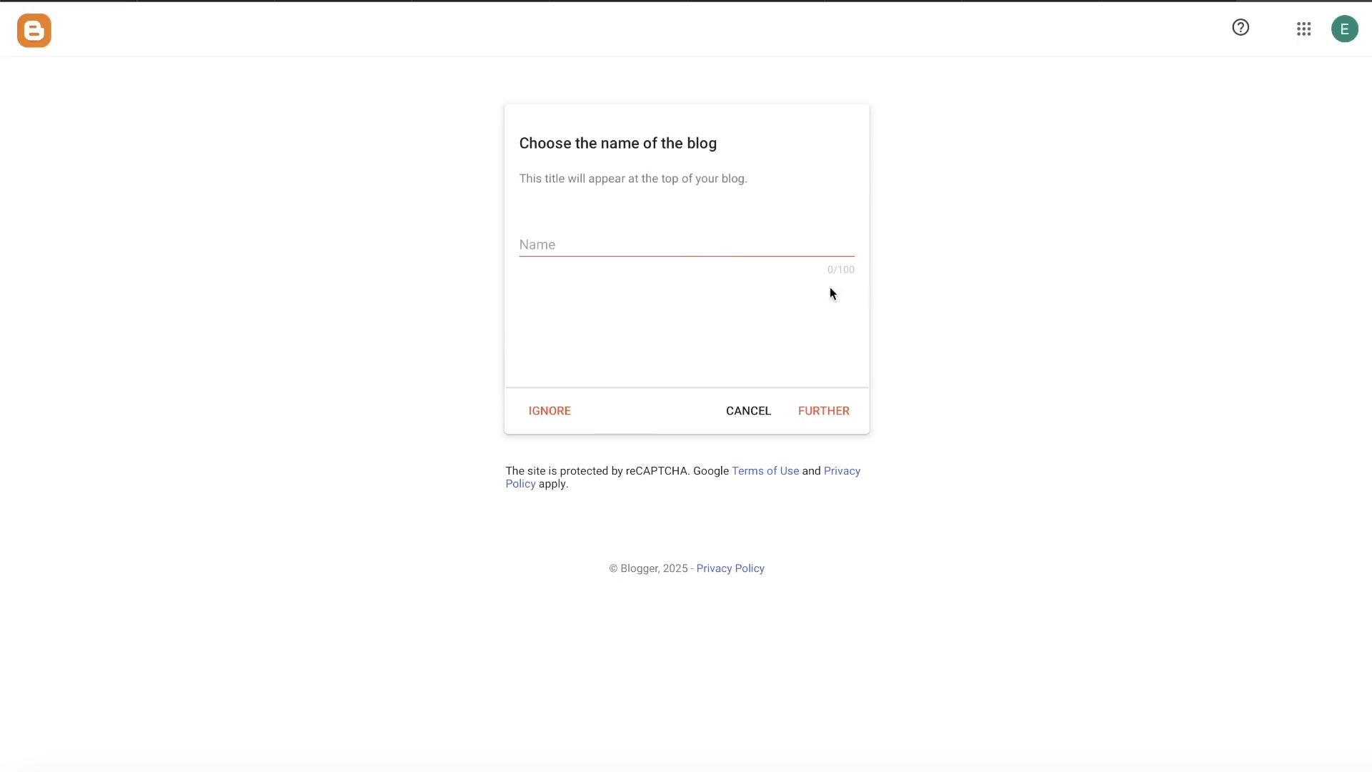
left_click(662, 243)
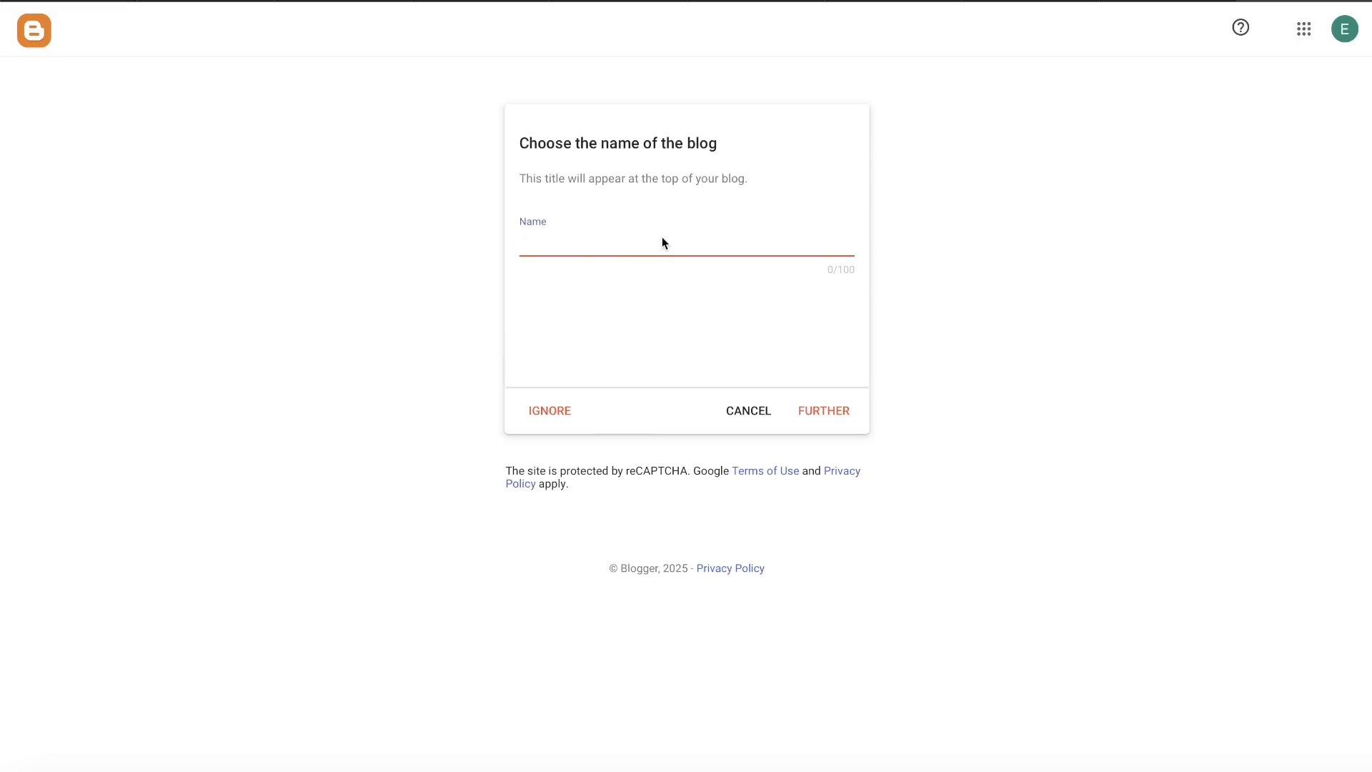
type("blogger_123")
left_click(814, 414)
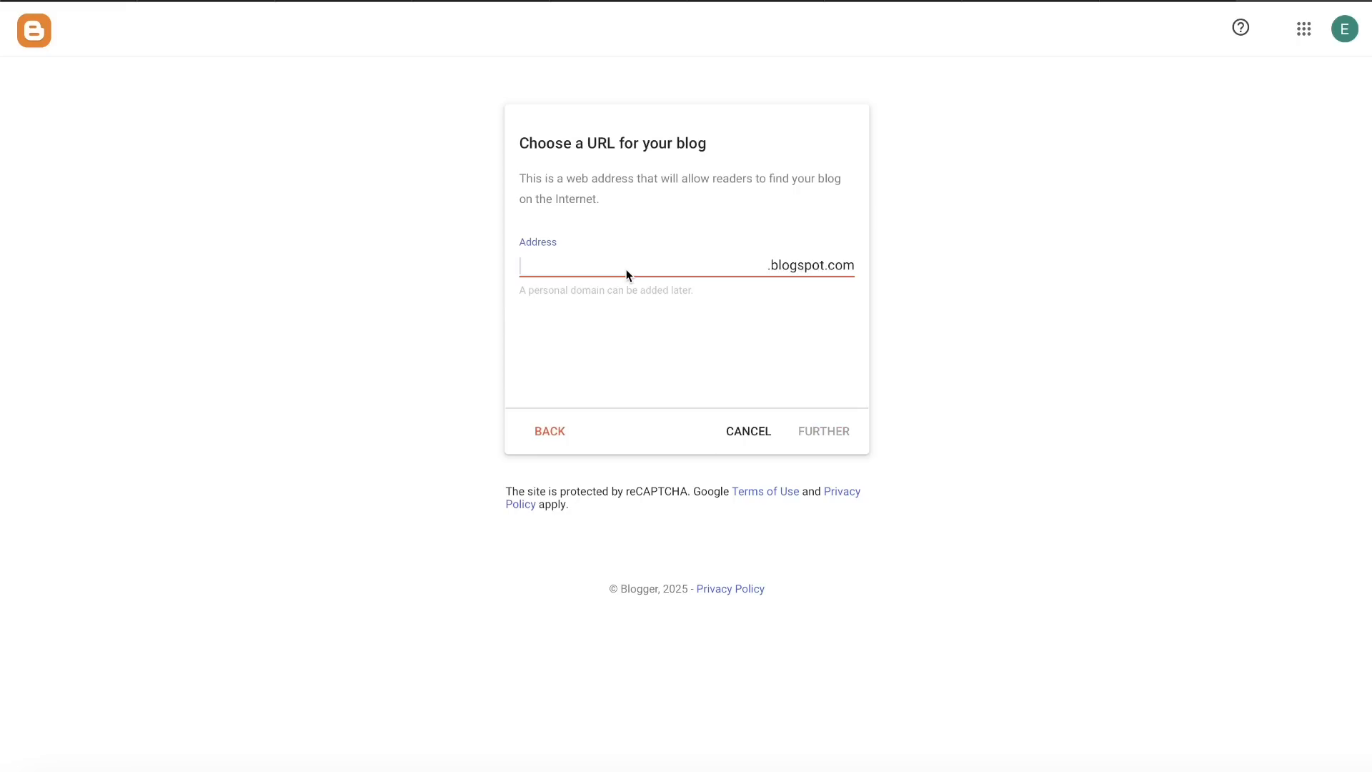
Step: Set the blog's web address to bloggertutorial1945.blogspot.com and continue
type("bloggertutorial19")
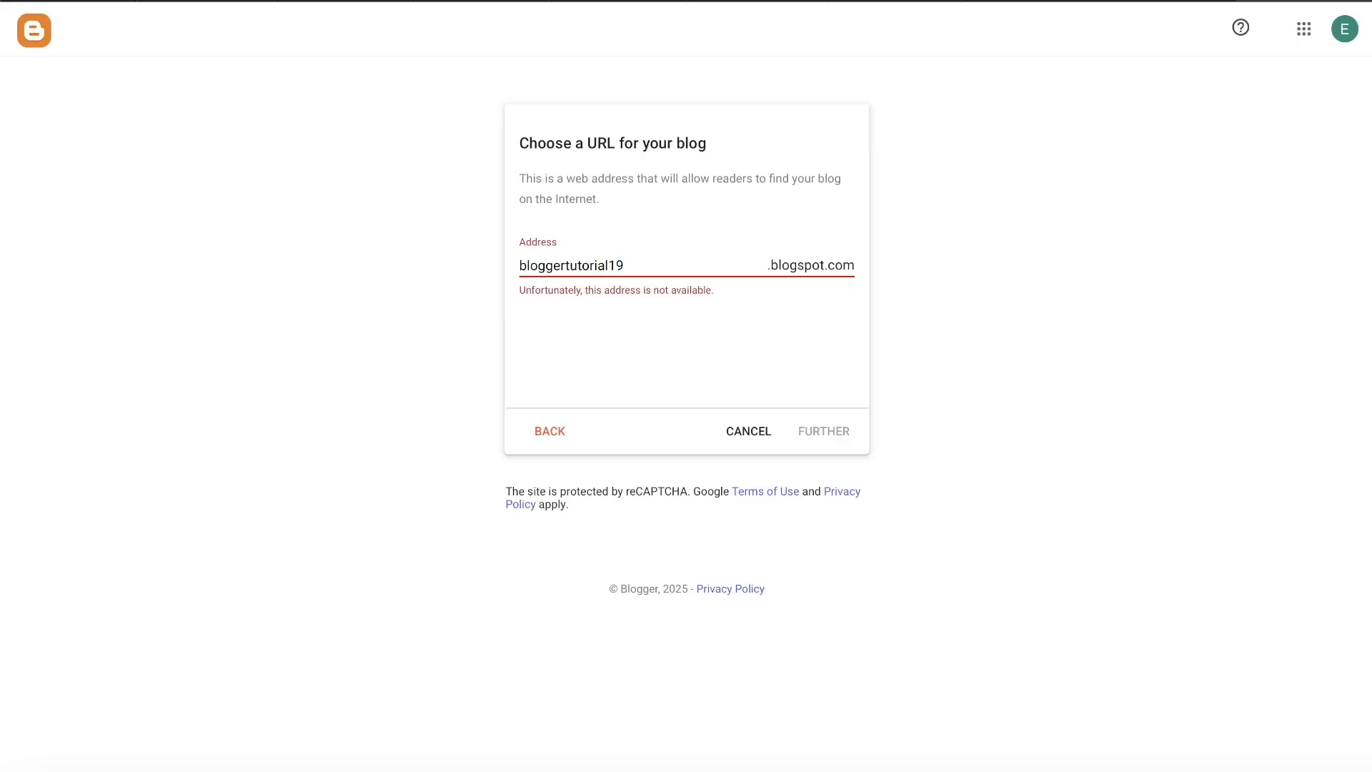
type("45")
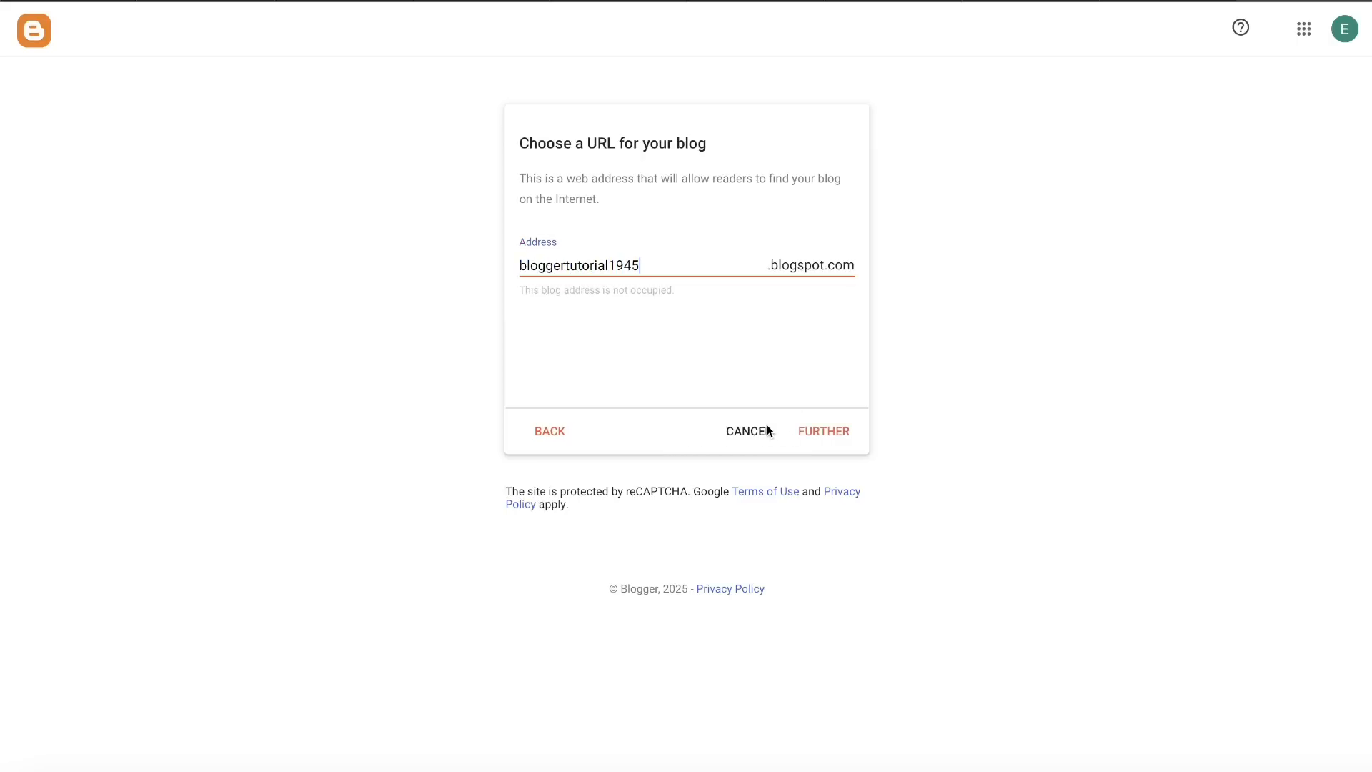
left_click(825, 437)
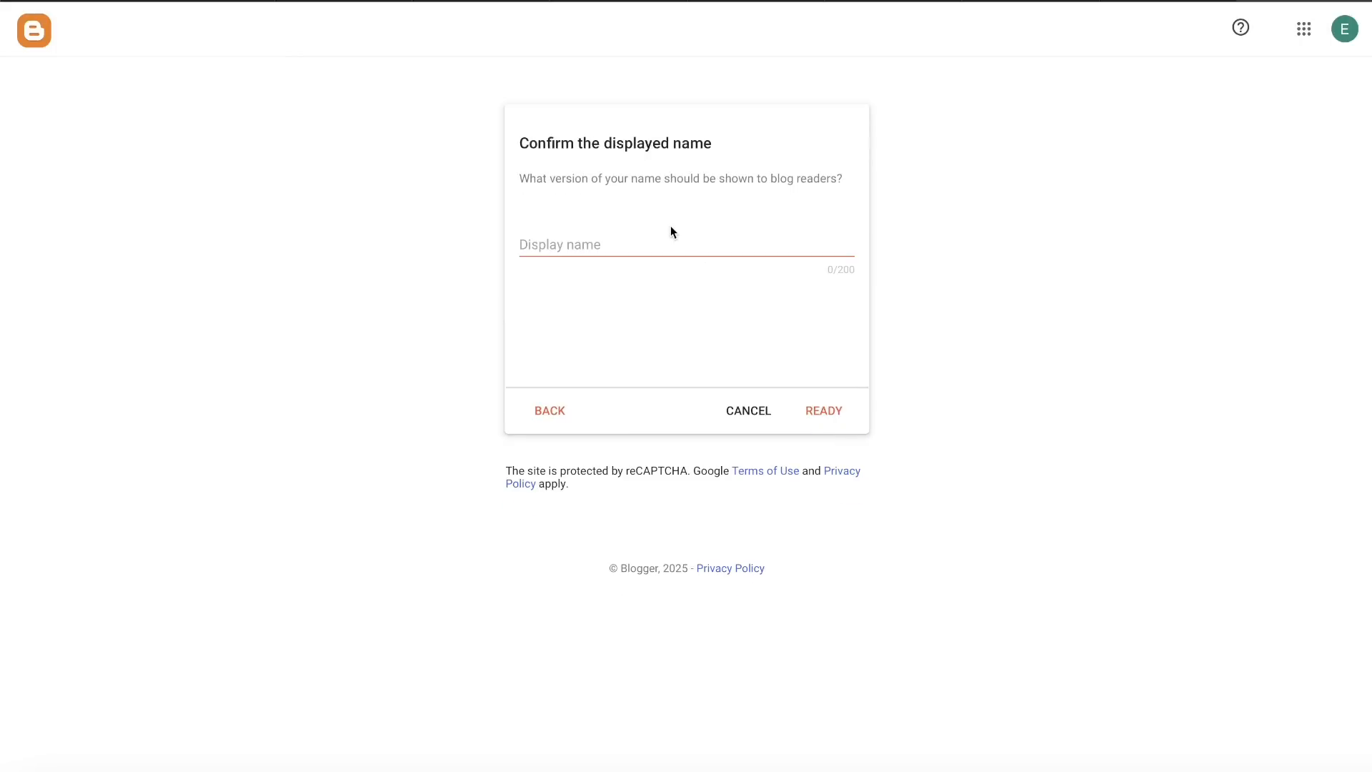
Step: Enter "Blogger tutorial" as the display name shown to readers and finish creating the blog
left_click(657, 244)
type("Bl")
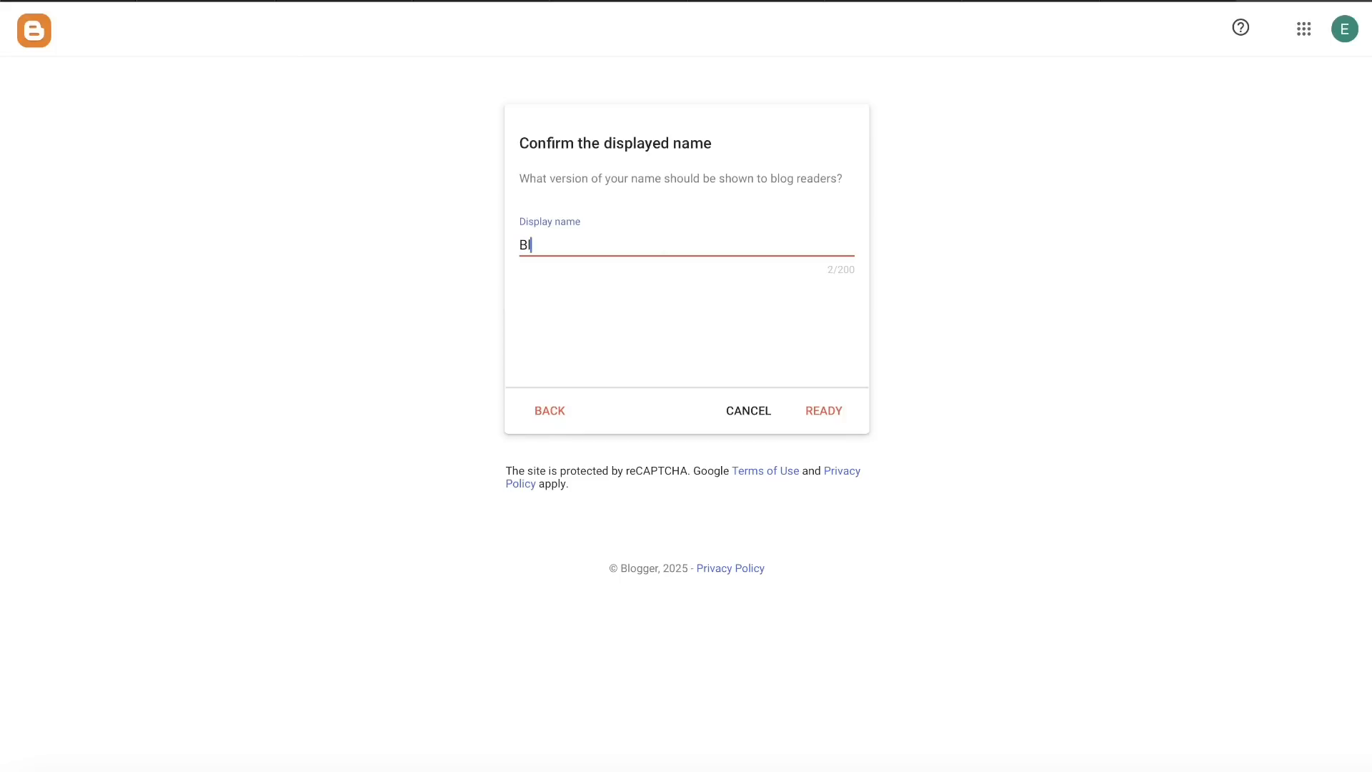
type("ogger tutorial")
left_click(812, 411)
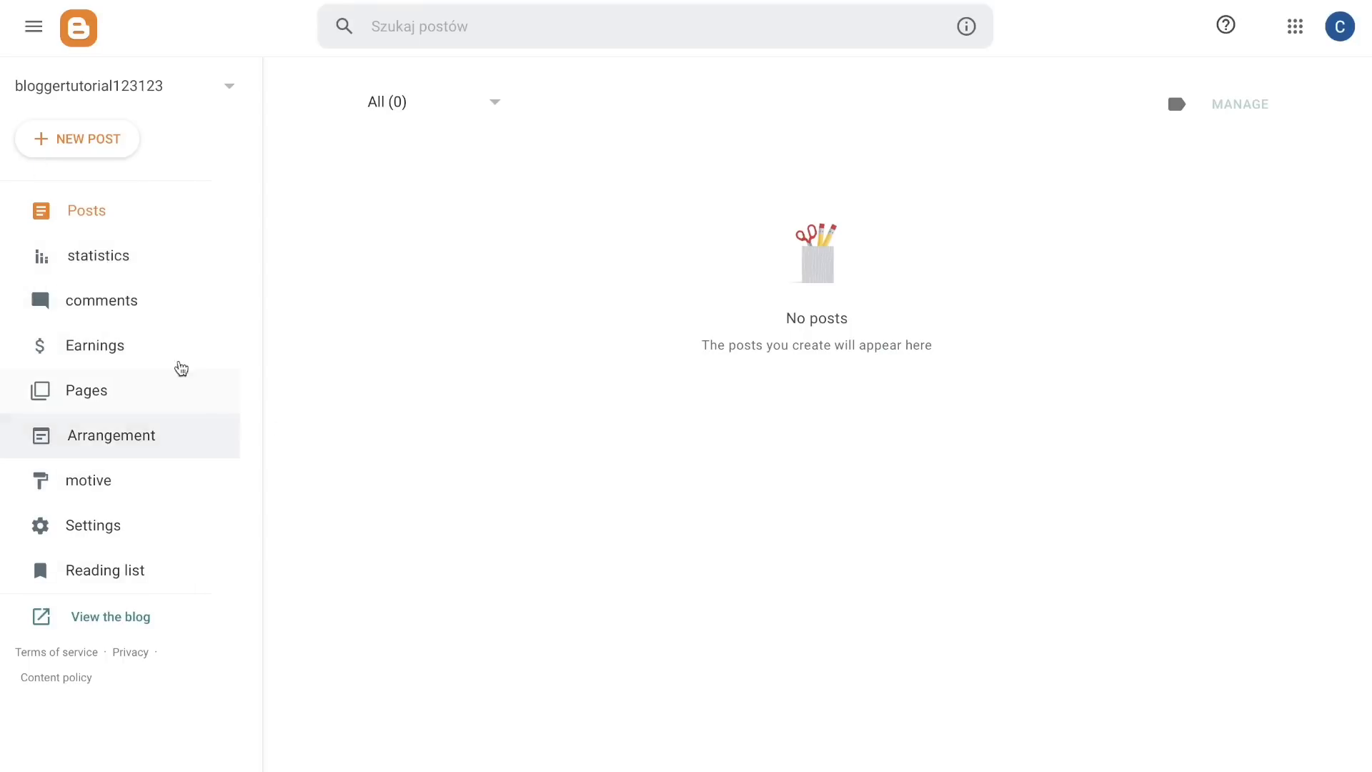
Step: Examine the blog's statistics, comments, earnings and pages sections, plus its gadget arrangement
left_click(92, 266)
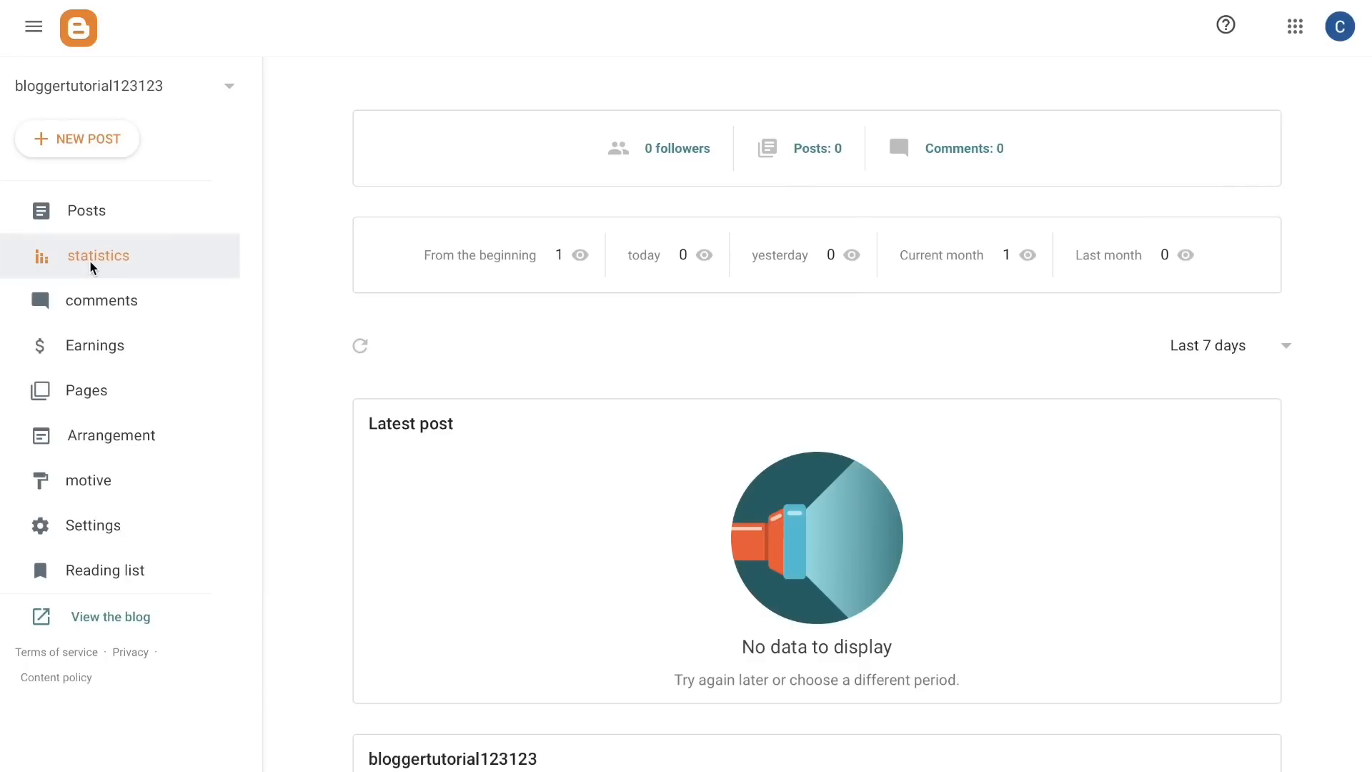
scroll(663, 394, "down", 3)
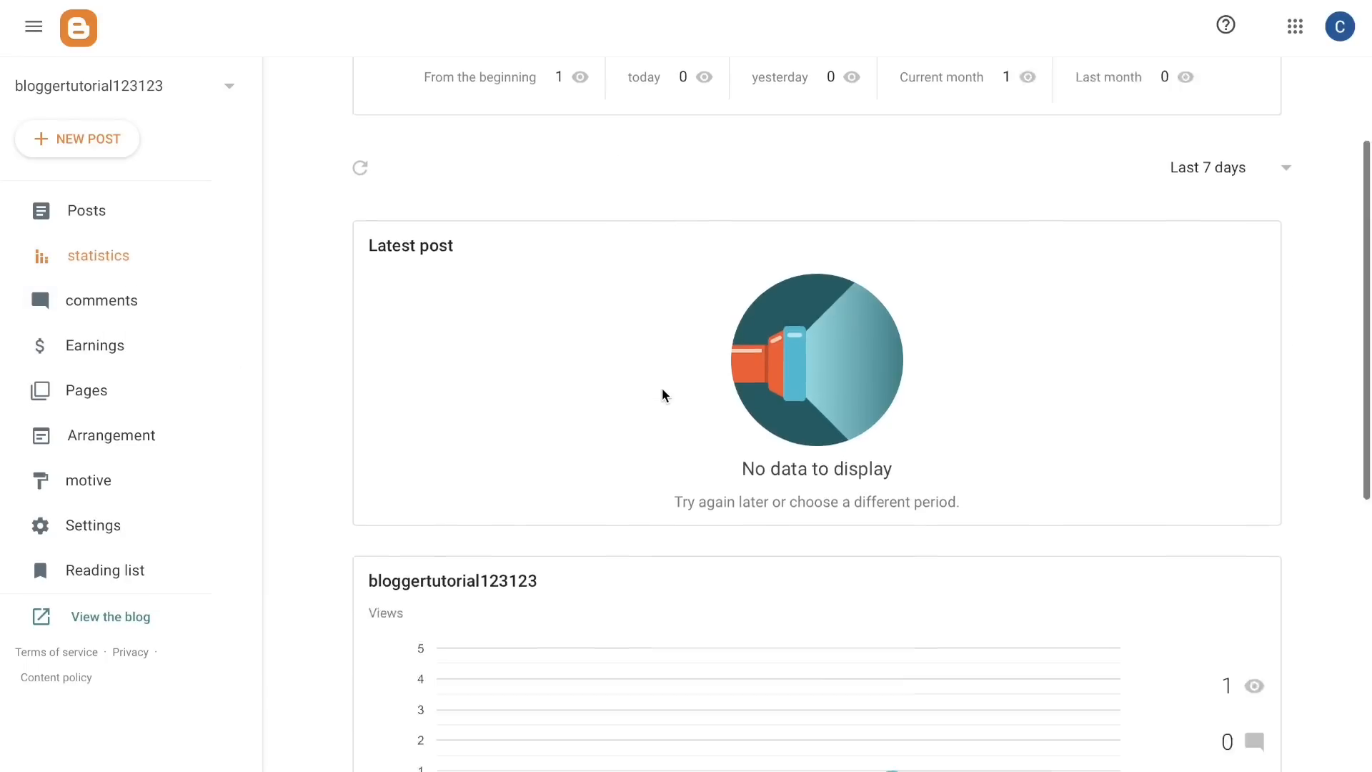
scroll(663, 394, "up", 3)
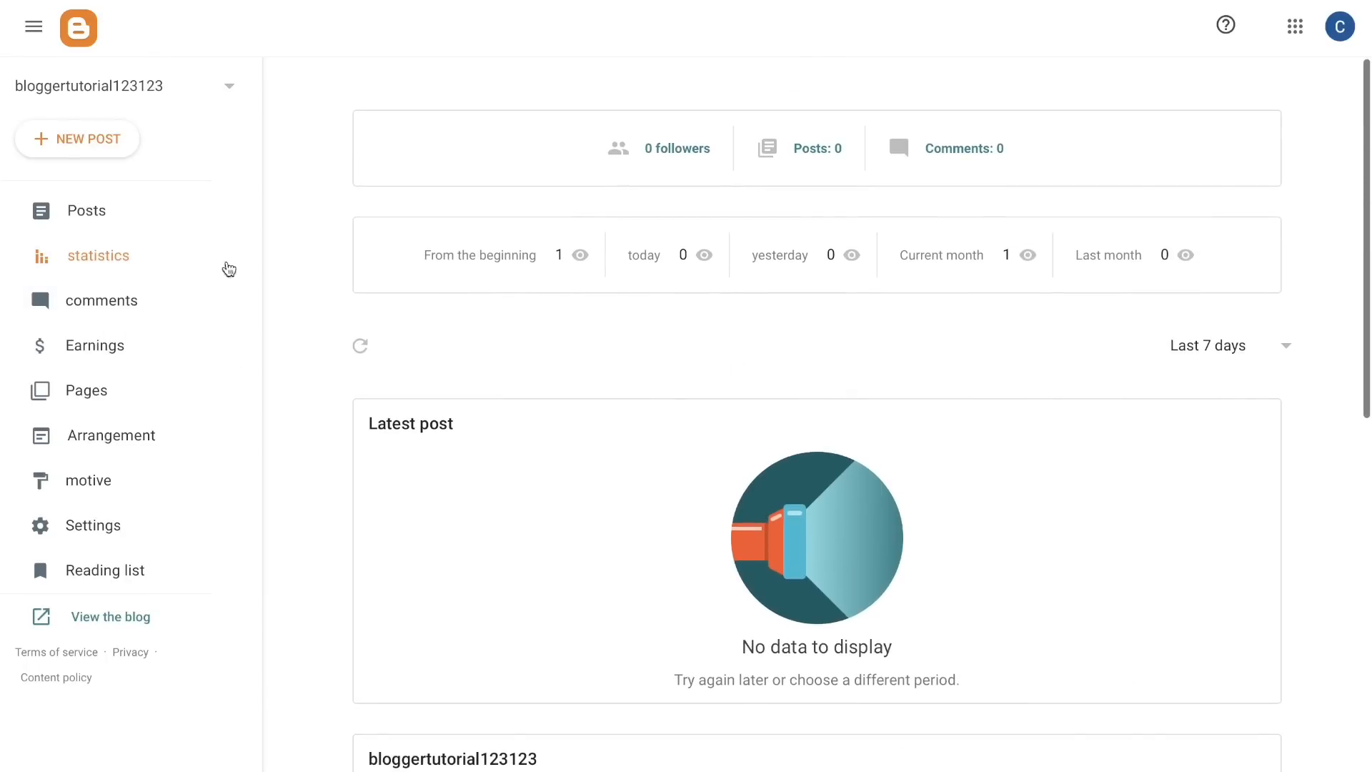
left_click(147, 306)
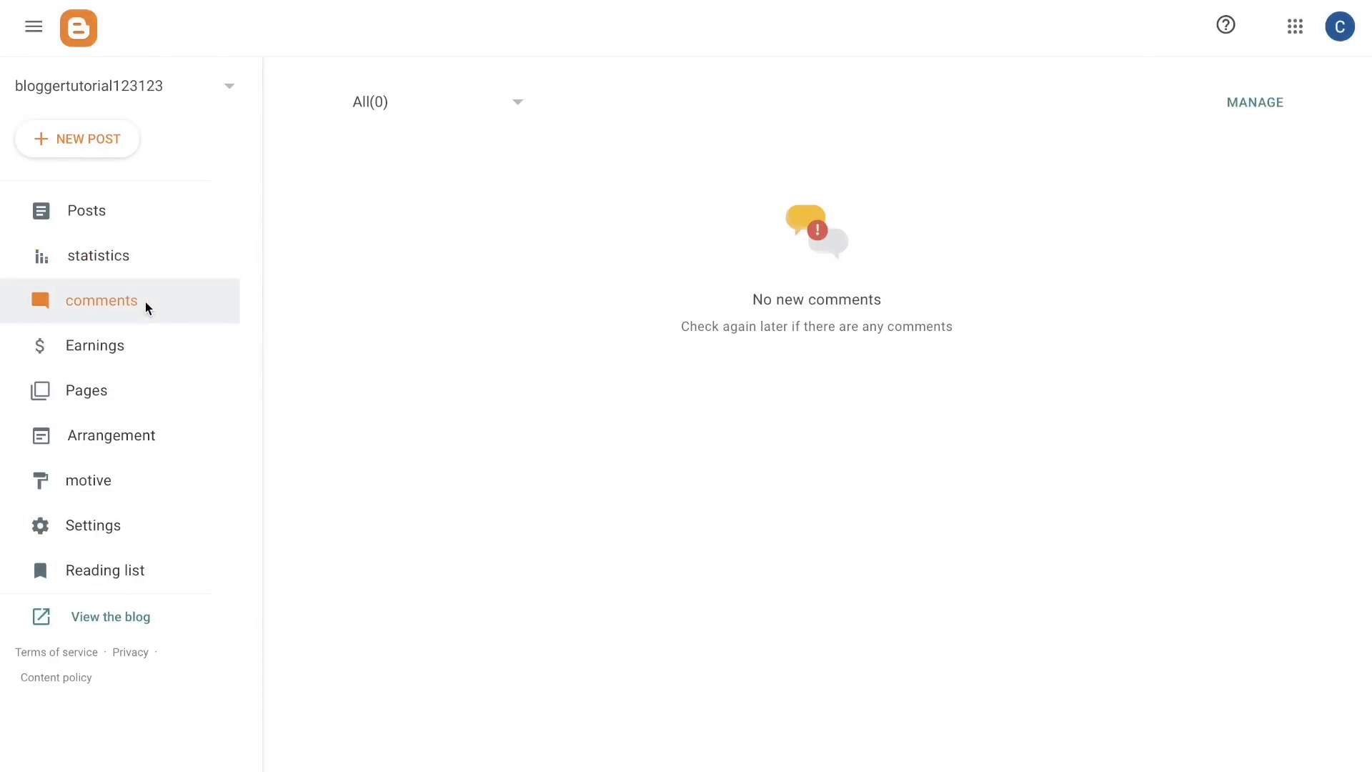
left_click(113, 345)
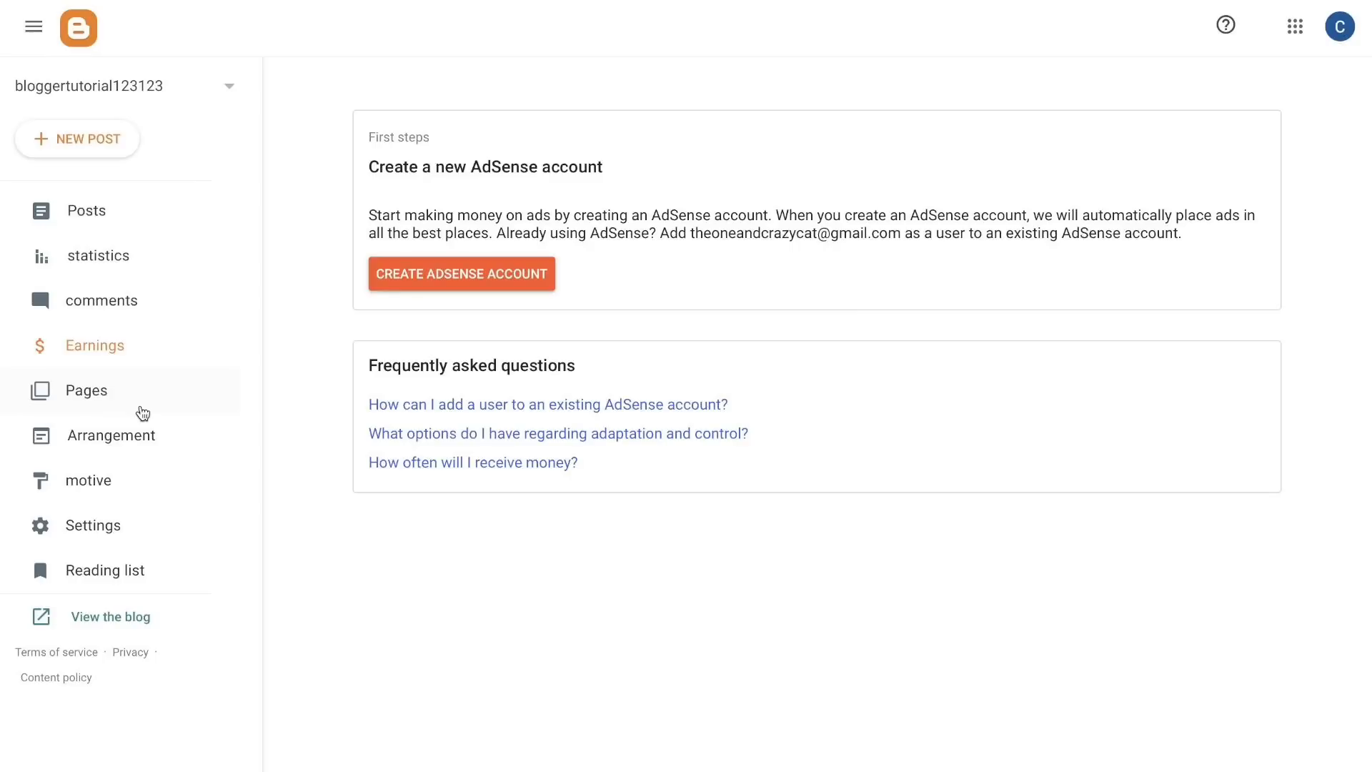
left_click(133, 408)
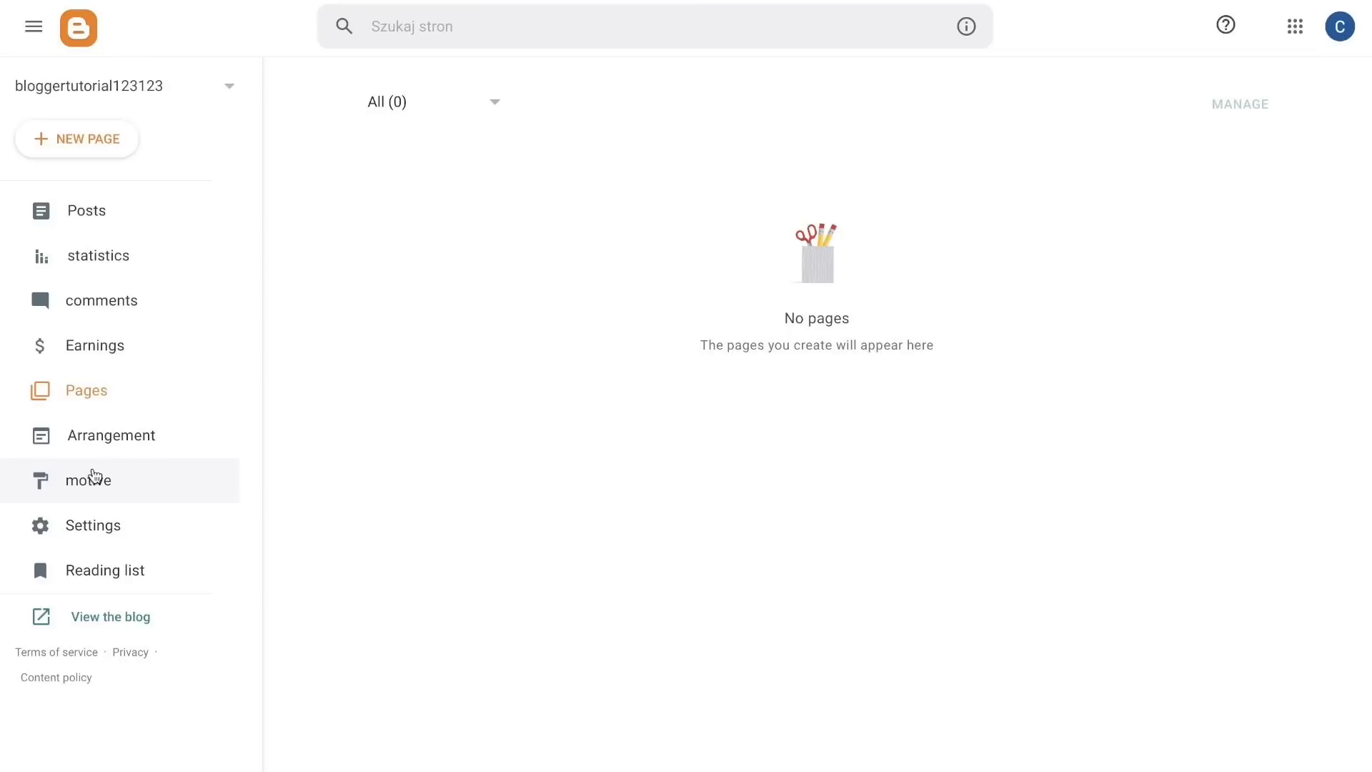
left_click(84, 452)
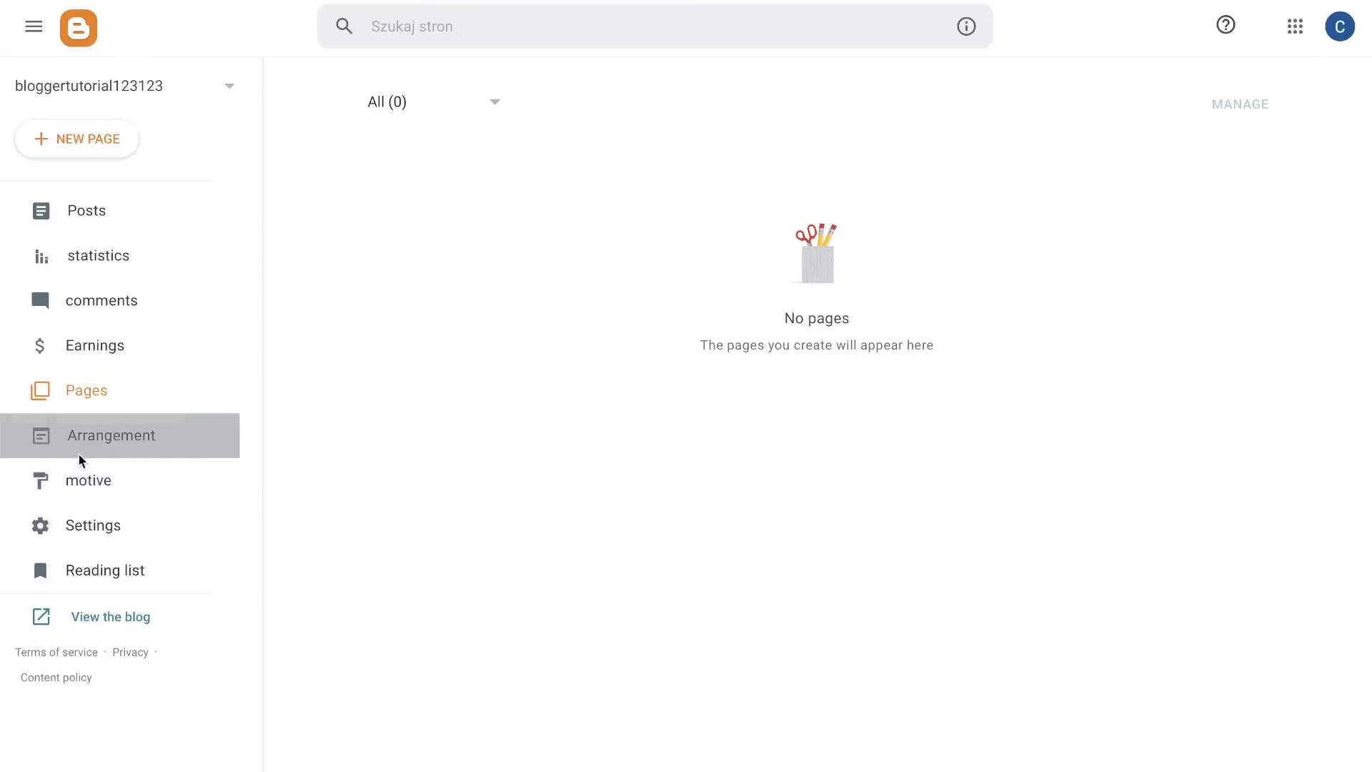
scroll(896, 286, "down", 3)
scroll(893, 332, "up", 3)
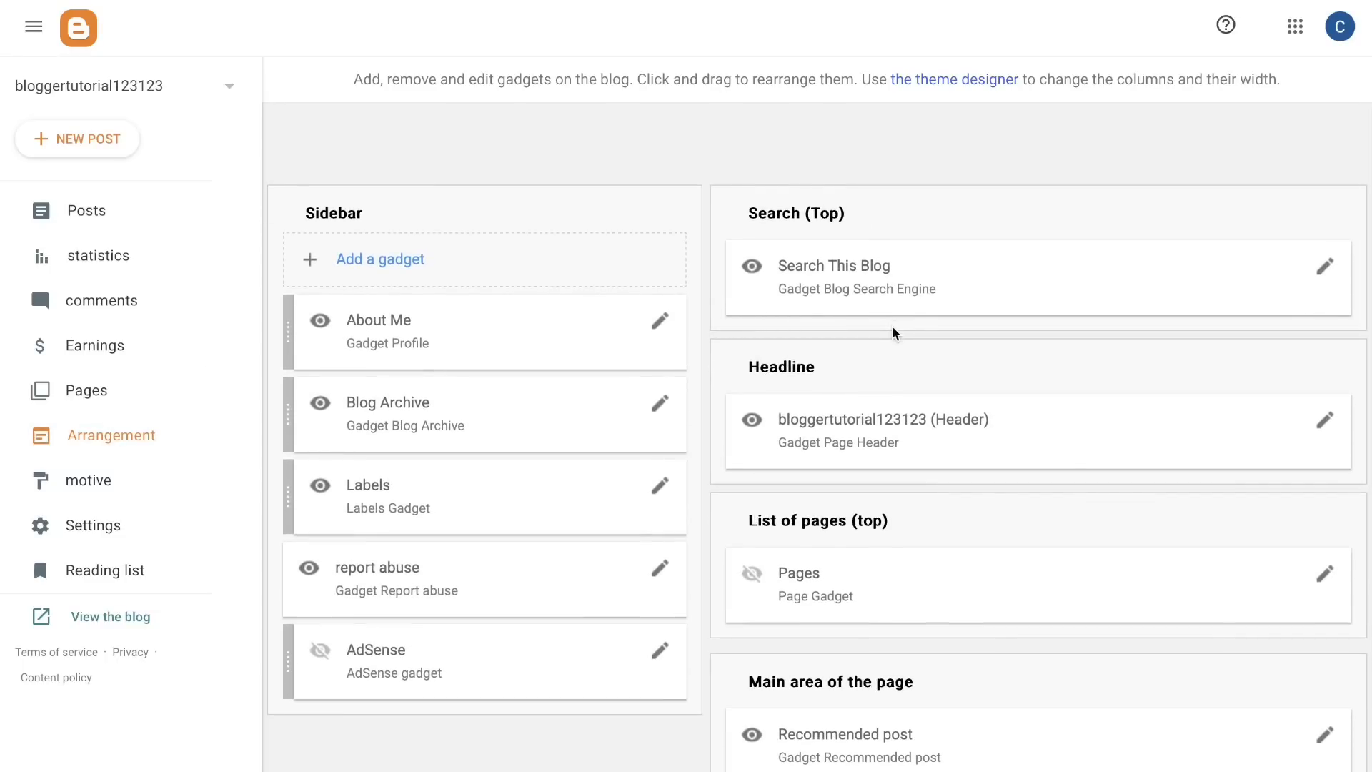
Step: Browse the gallery of blog themes, from Contemporary to Ethereal, and find the Soho Neon theme
left_click(100, 480)
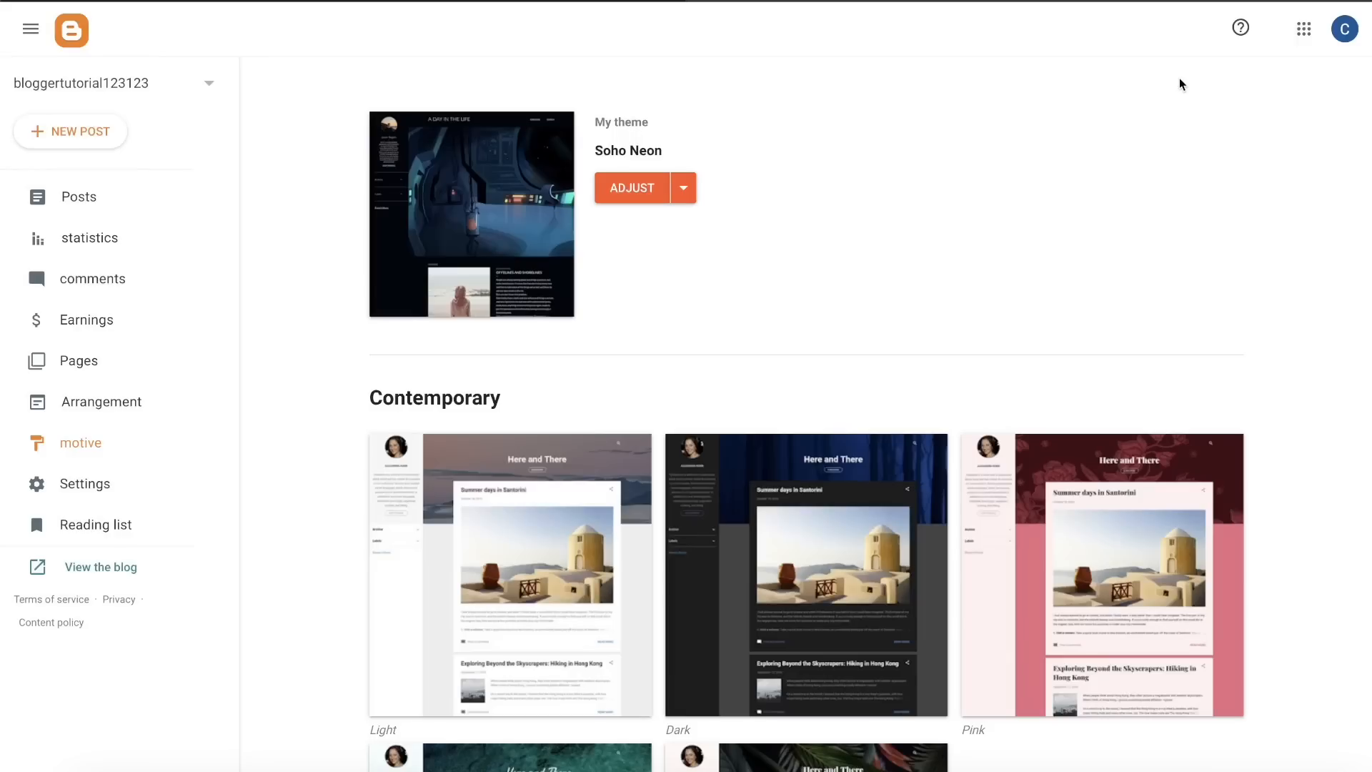
scroll(654, 513, "down", 4)
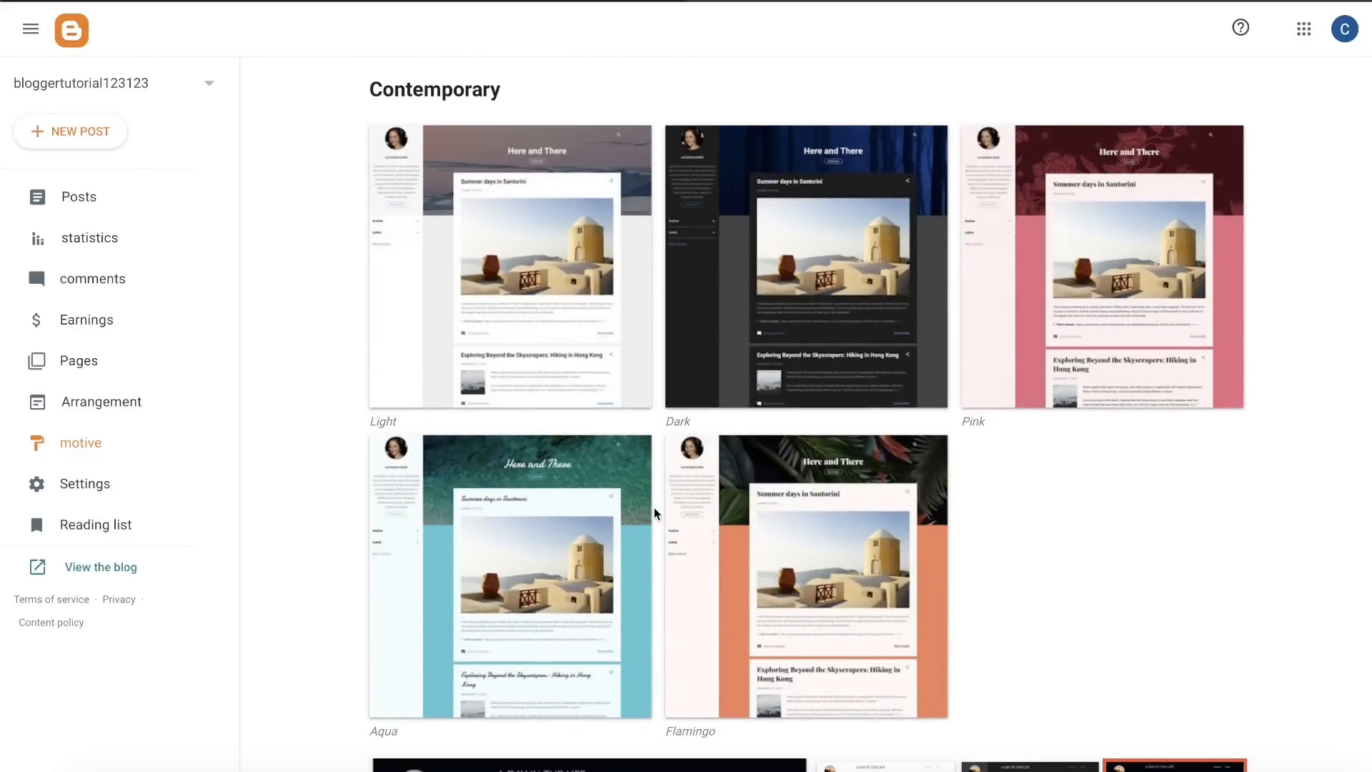
scroll(942, 455, "down", 5)
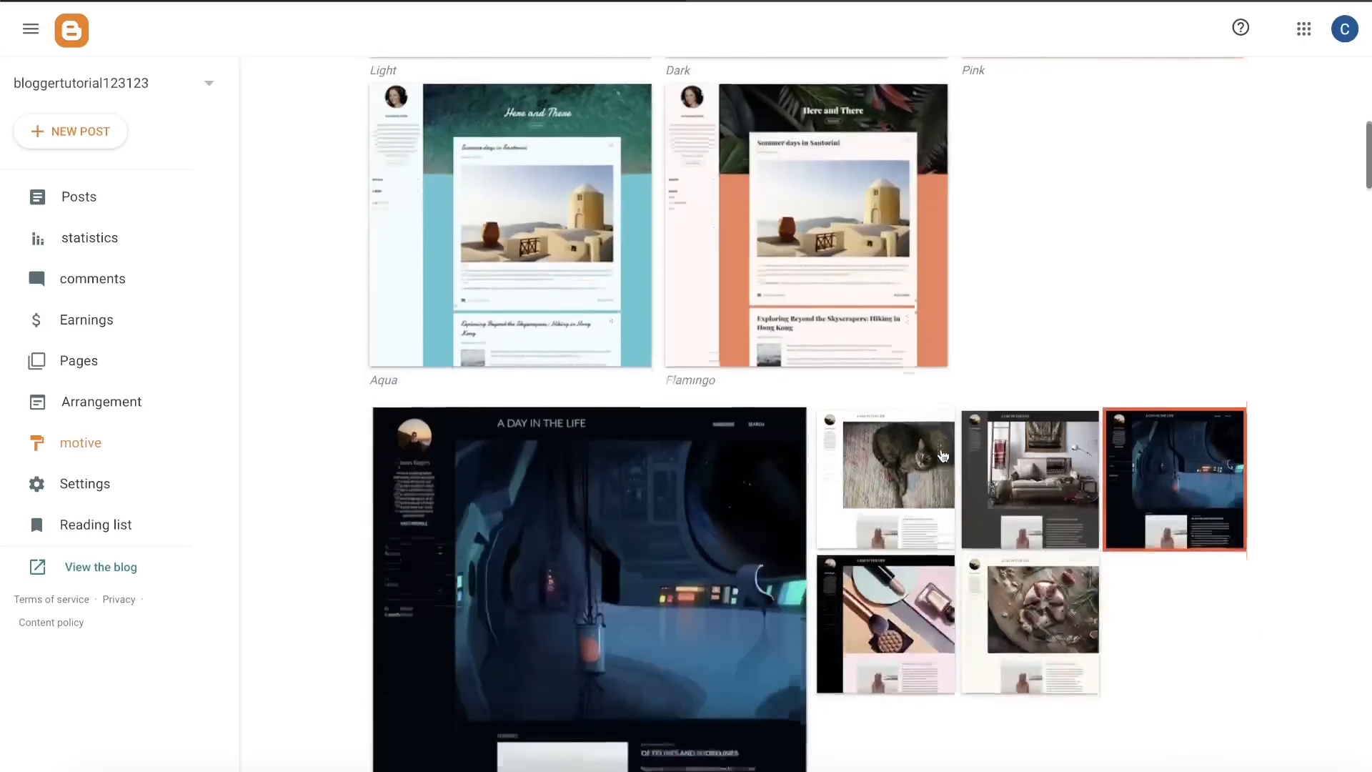
scroll(941, 455, "down", 13)
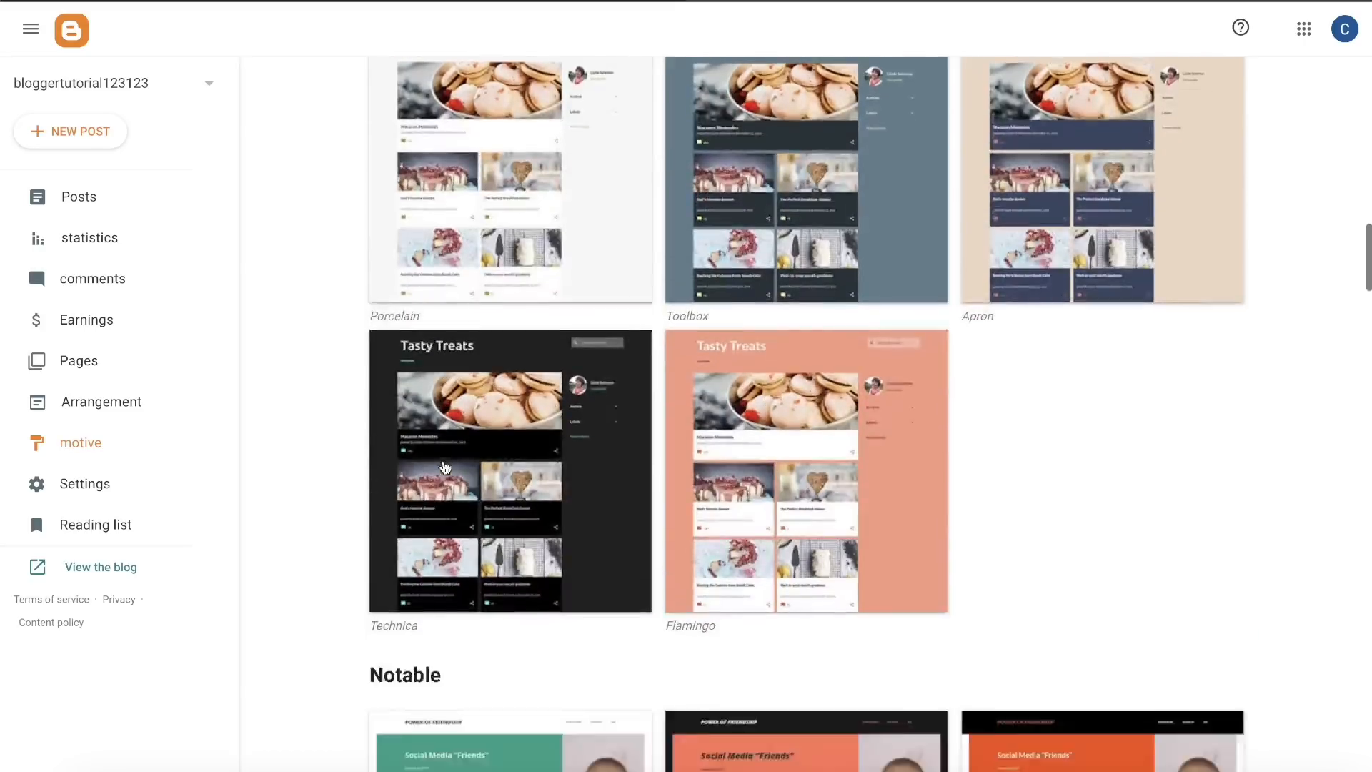
scroll(445, 467, "down", 17)
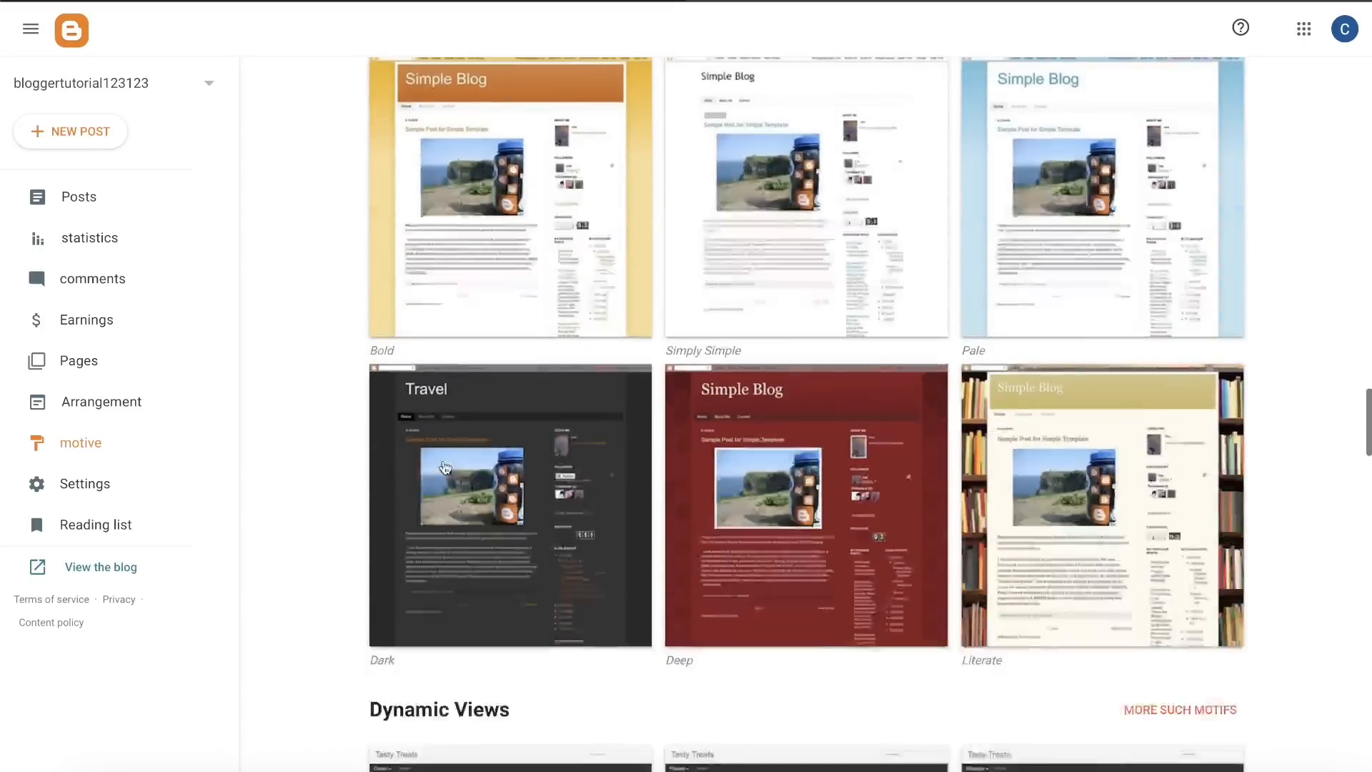
scroll(445, 468, "down", 20)
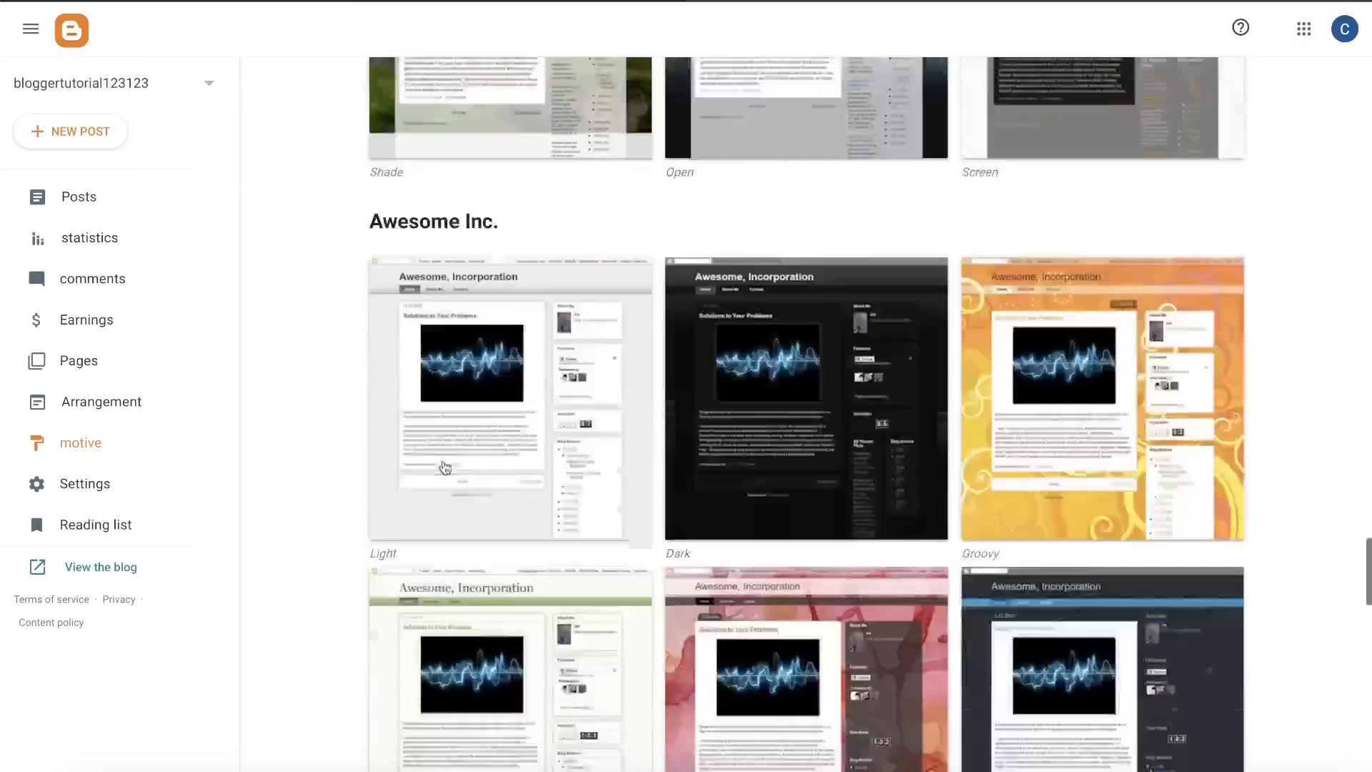
scroll(445, 467, "down", 12)
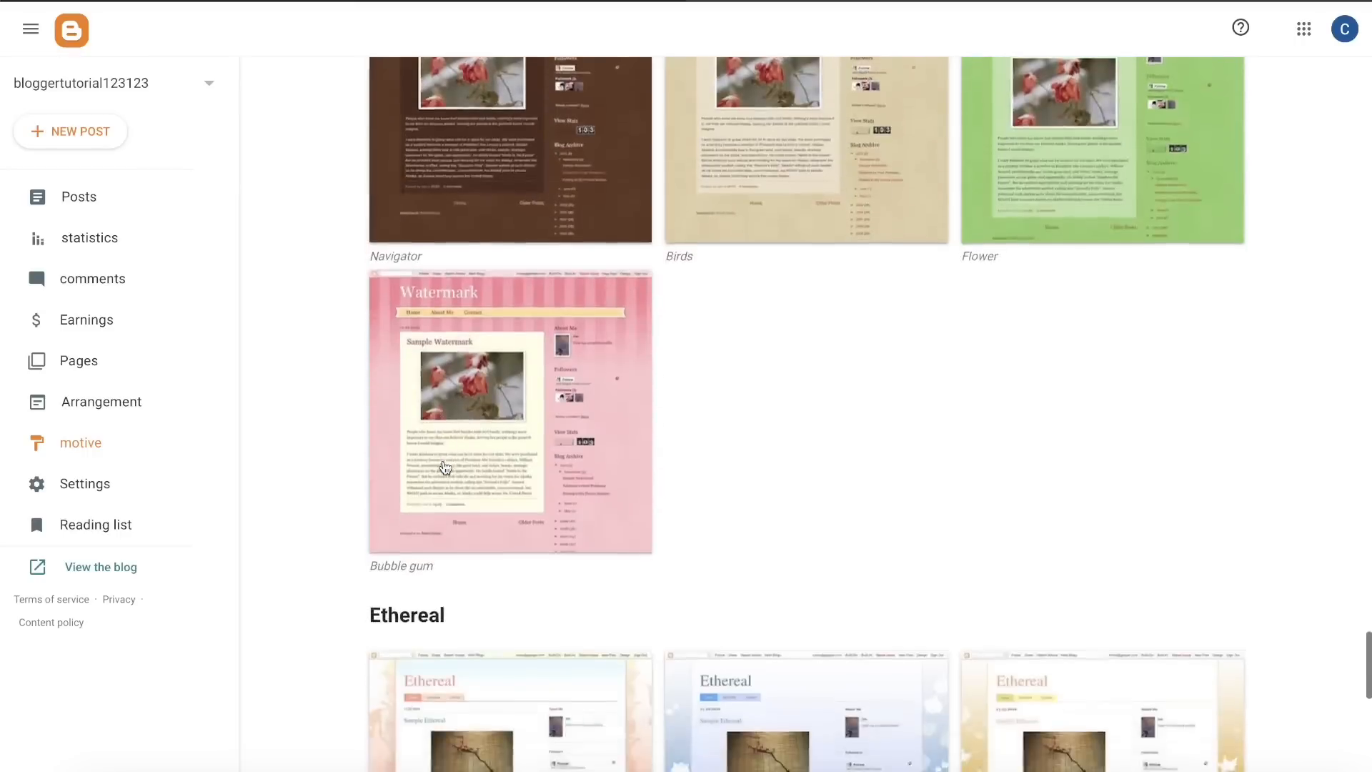
scroll(444, 467, "down", 11)
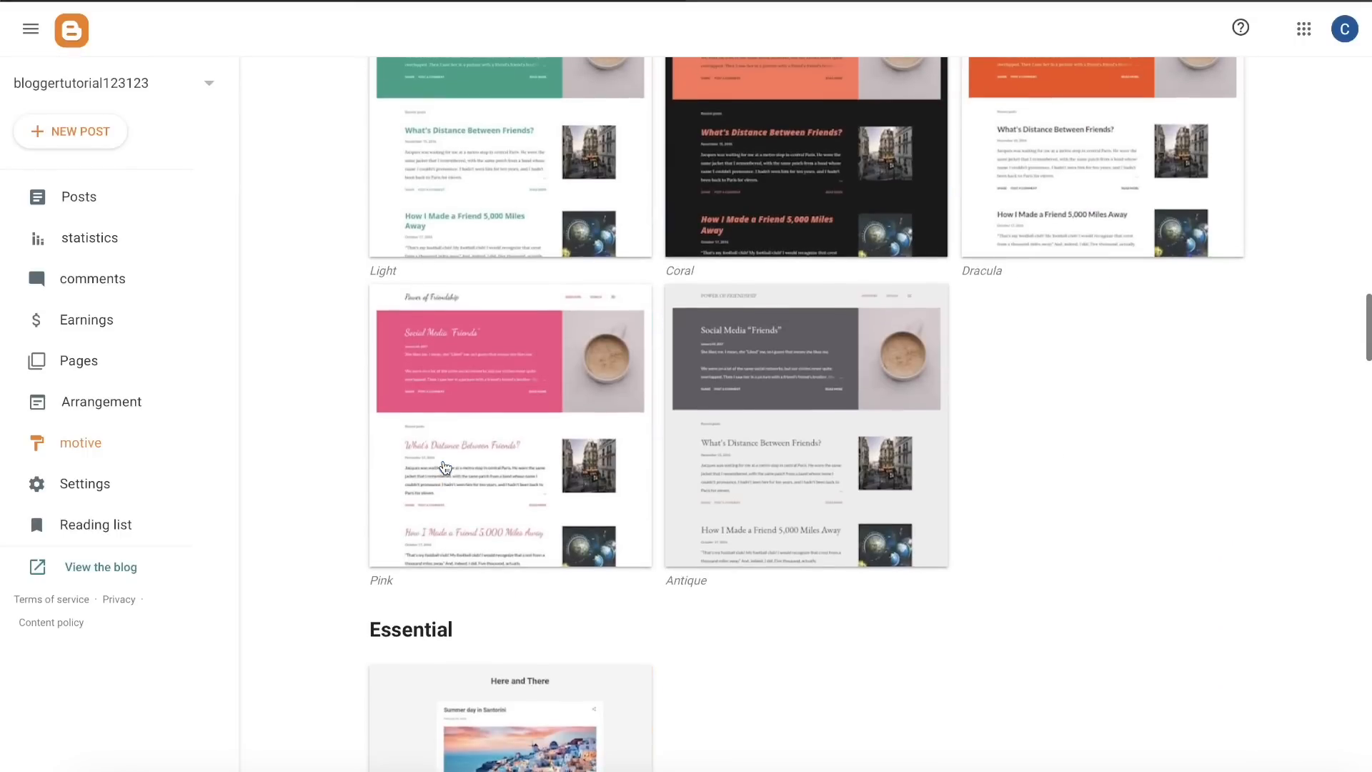
scroll(446, 468, "up", 20)
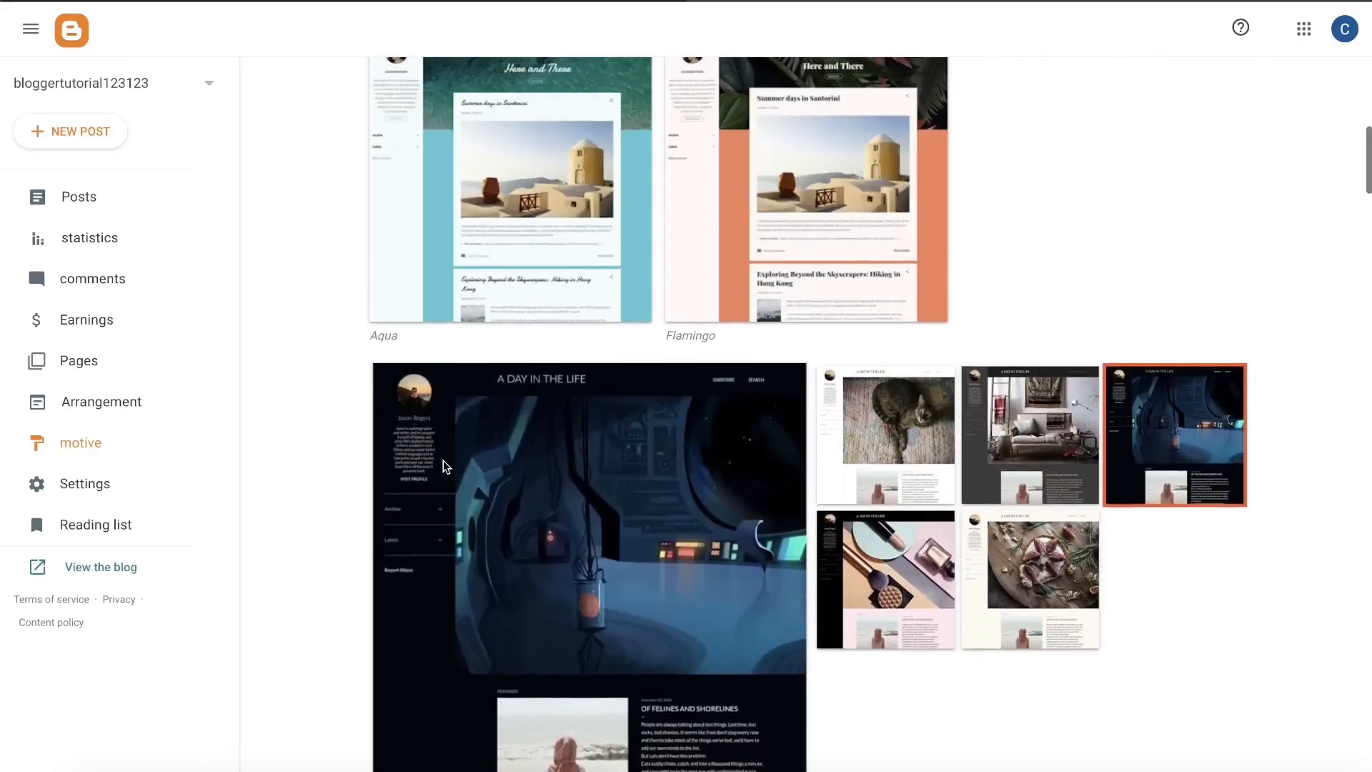
scroll(444, 467, "down", 4)
scroll(443, 460, "up", 2)
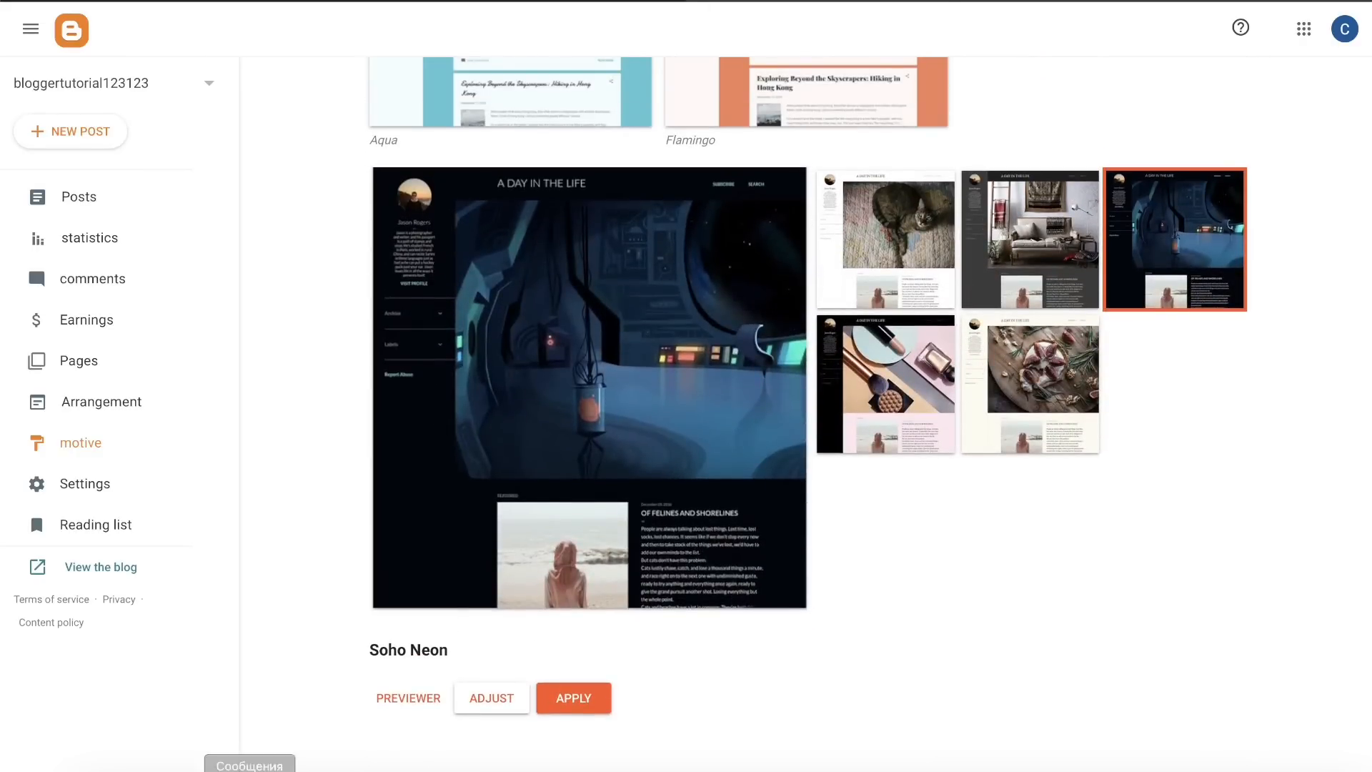
Step: Preview the Soho Neon theme on the blog and examine its Background and Advanced customization options
left_click(393, 700)
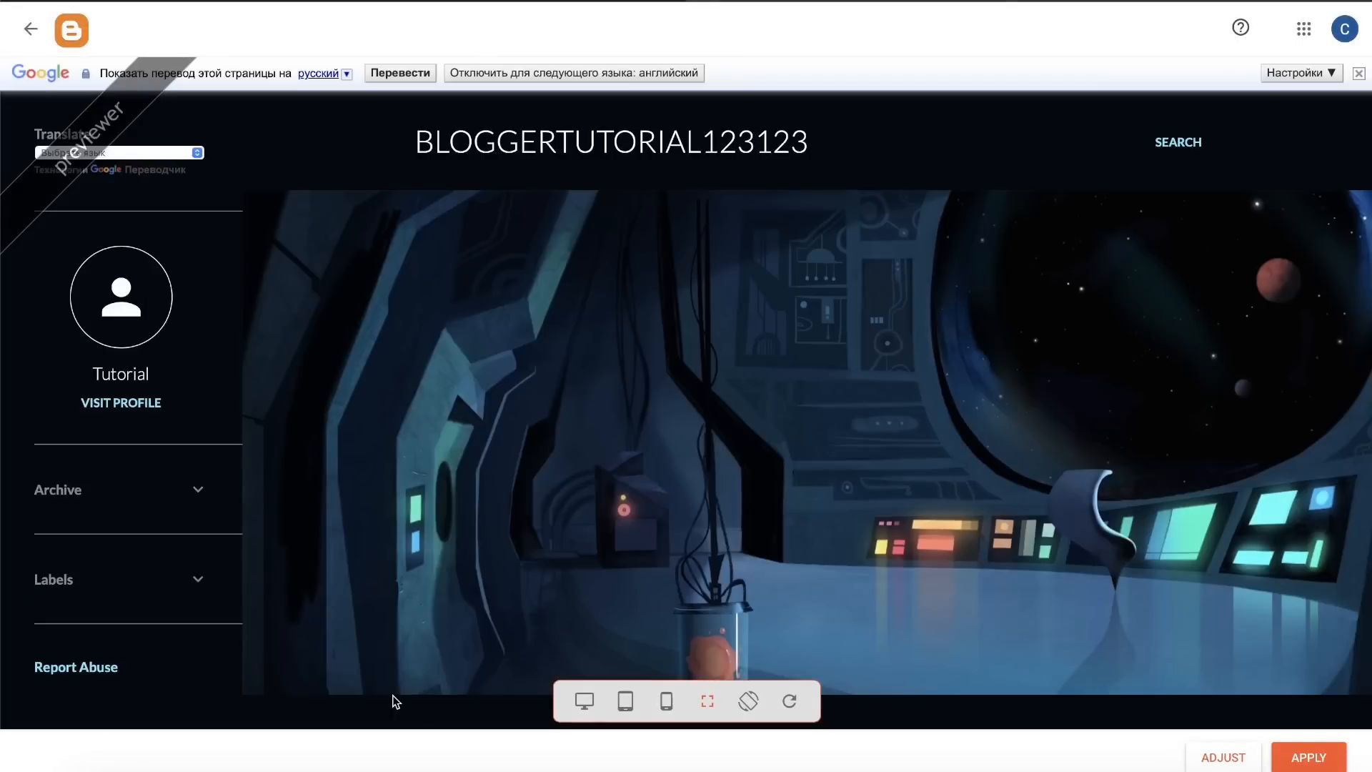
left_click(30, 28)
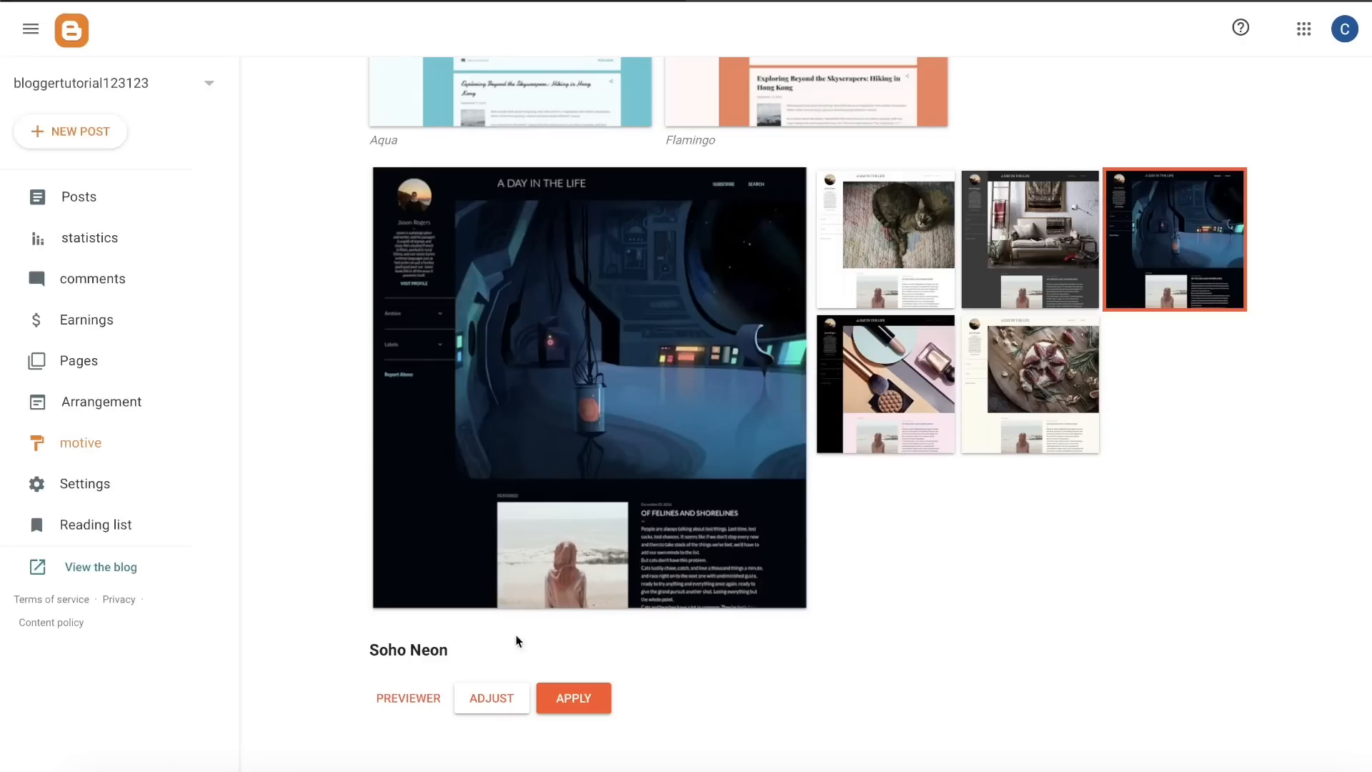
left_click(491, 698)
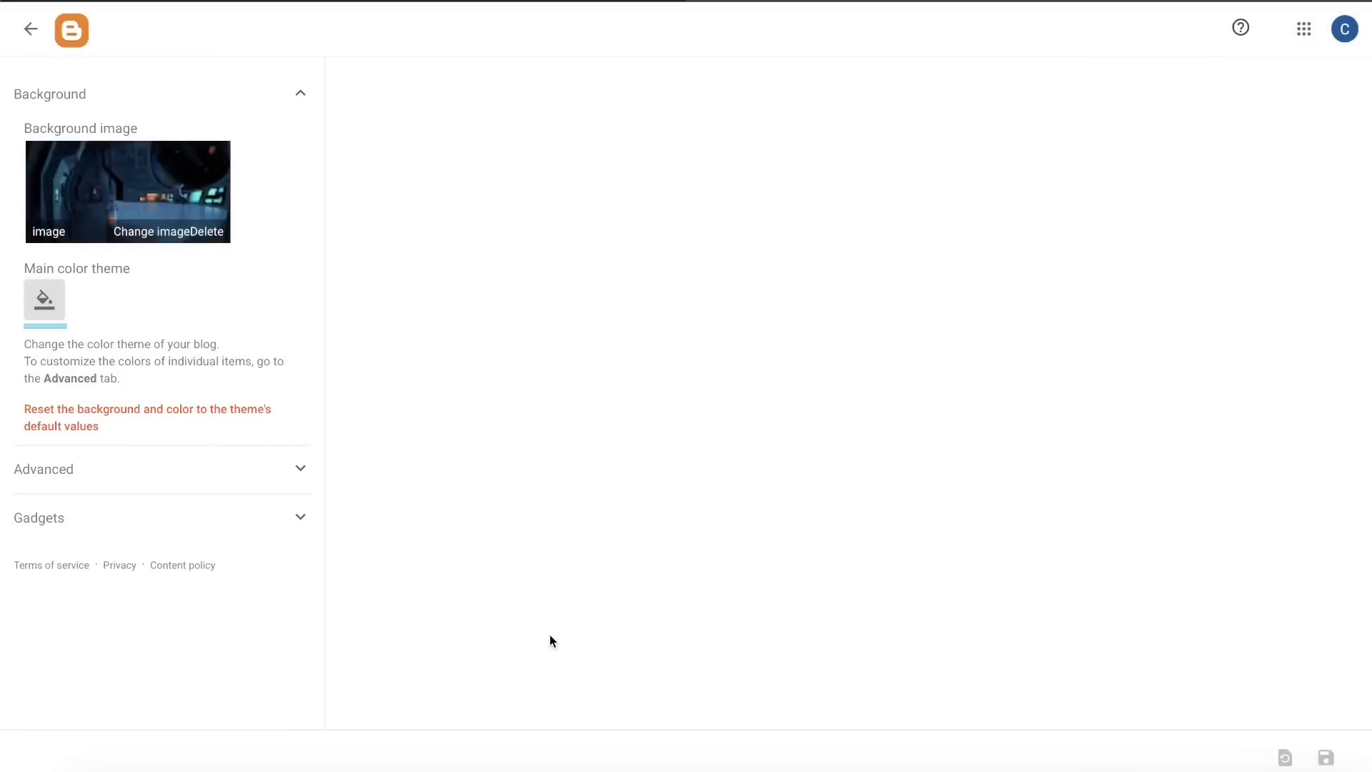
scroll(580, 519, "down", 8)
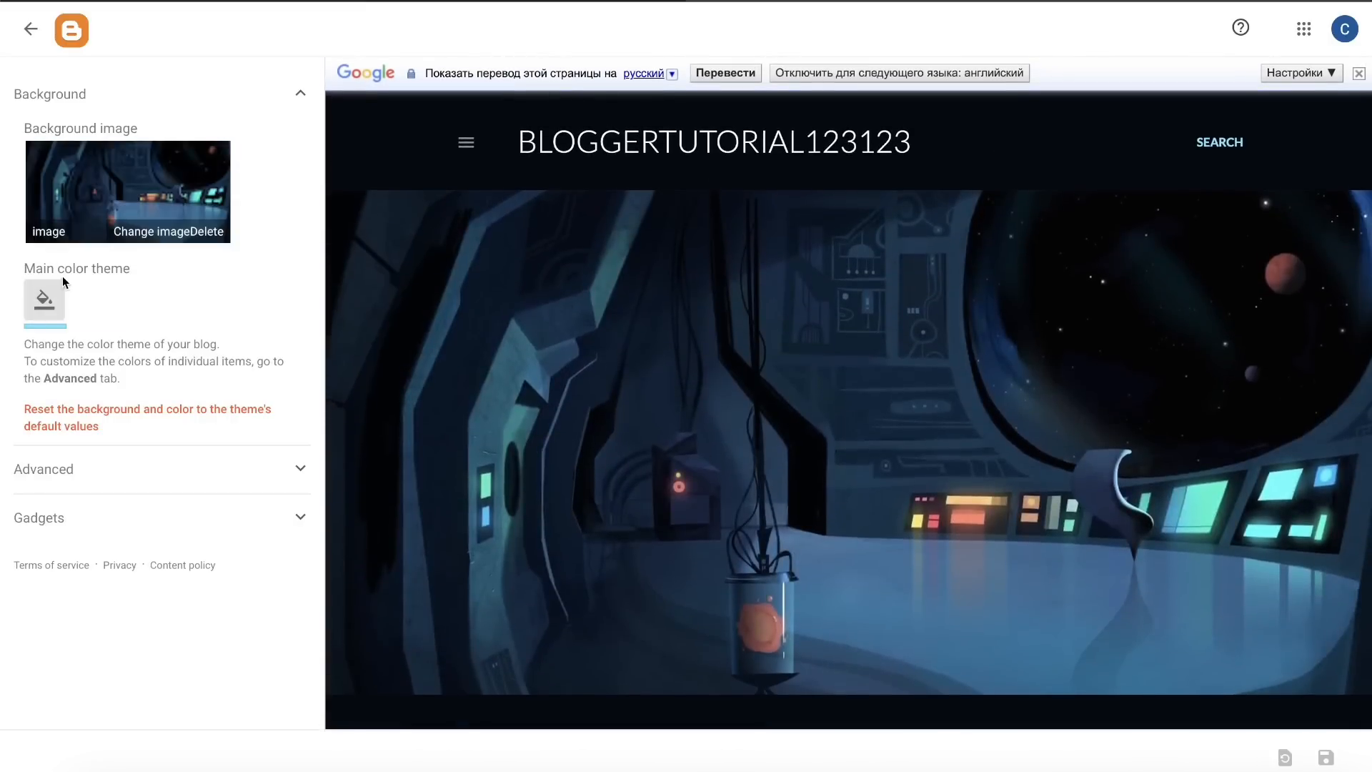
left_click(148, 472)
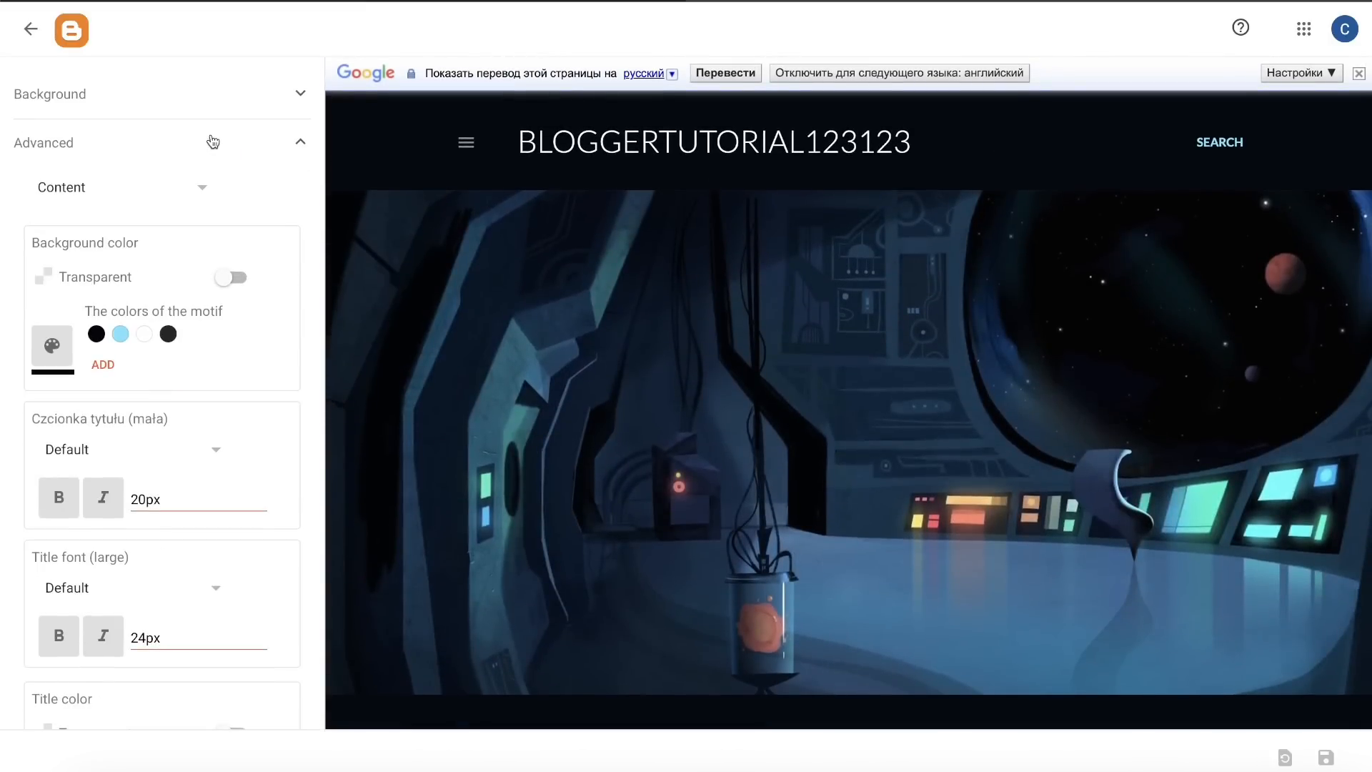
left_click(211, 141)
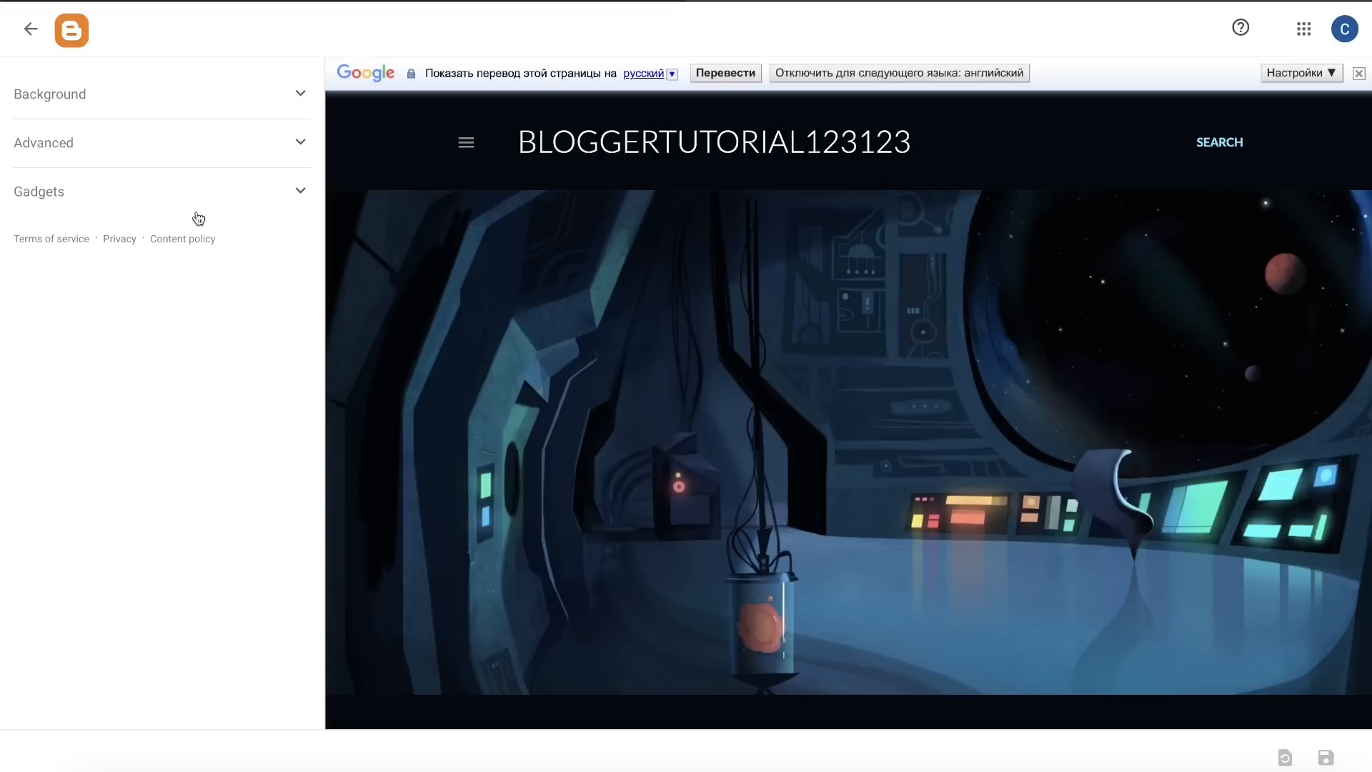
Step: Leave the theme customizer without changes and apply the Soho Neon theme to the blog
left_click(31, 29)
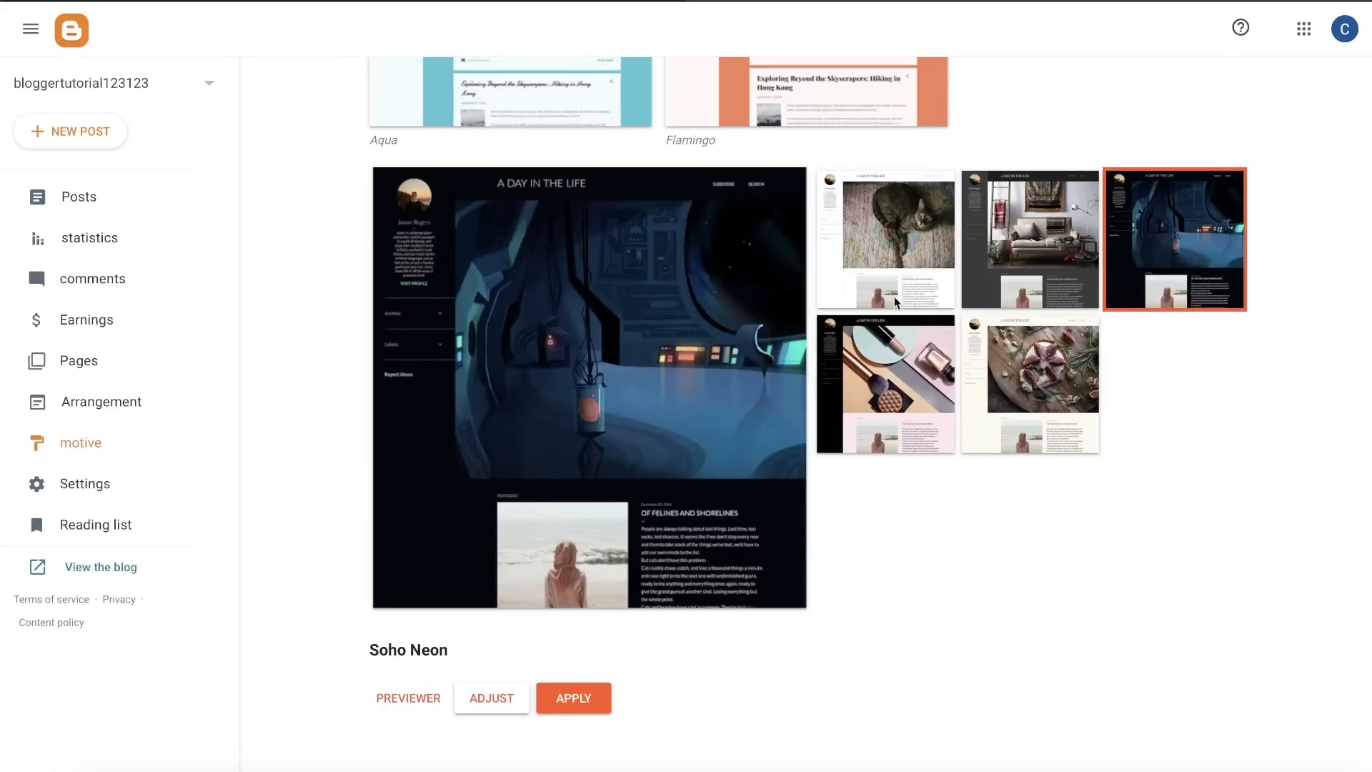
left_click(575, 702)
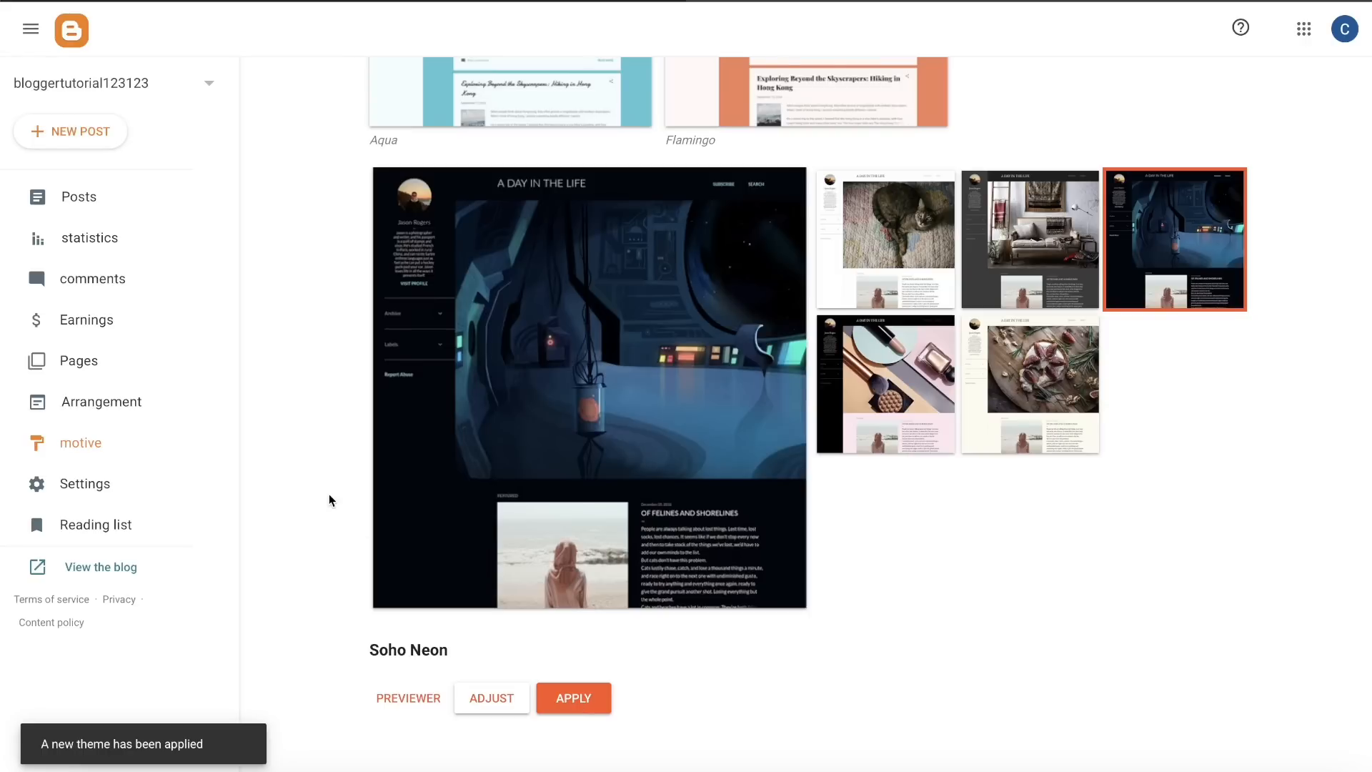
Step: Examine the blog's settings, from the basic options to the posts options, and look through the reading list
left_click(120, 570)
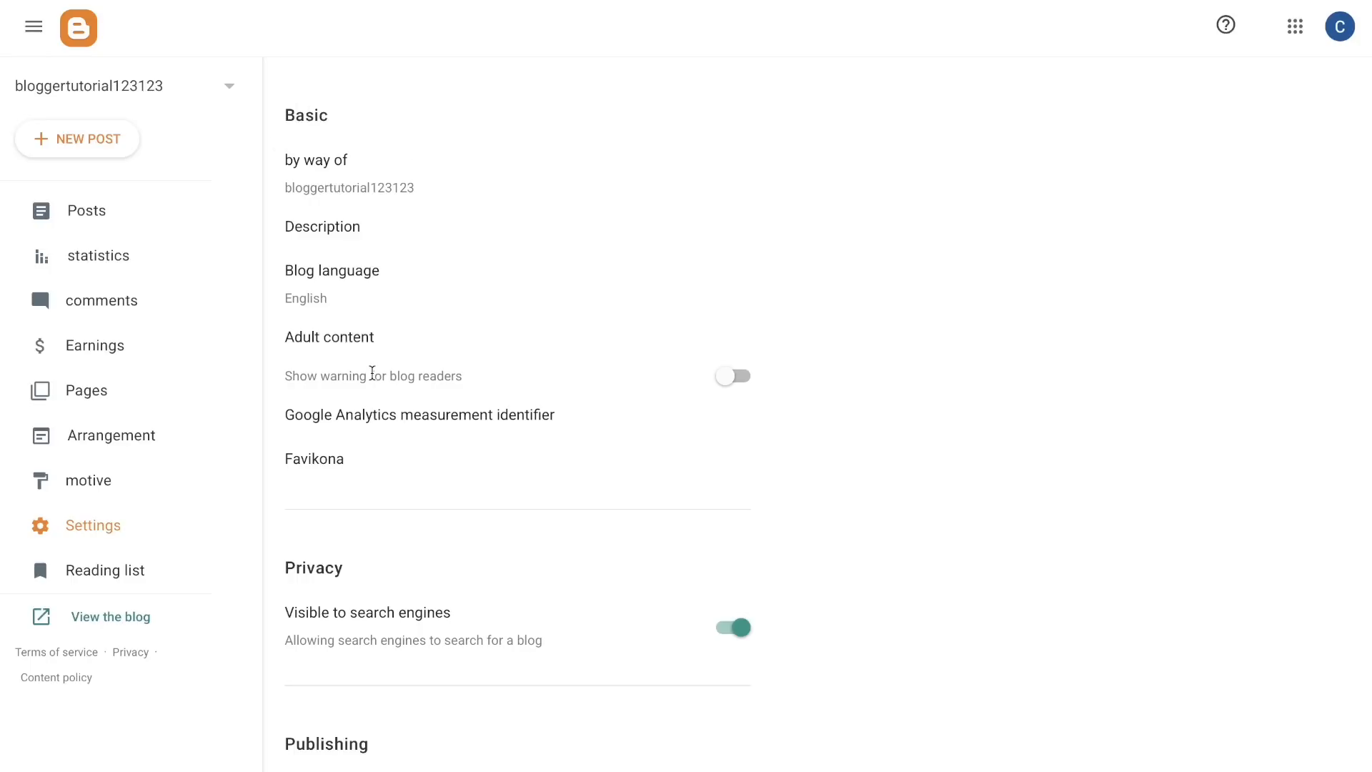
scroll(371, 367, "down", 10)
scroll(372, 371, "down", 5)
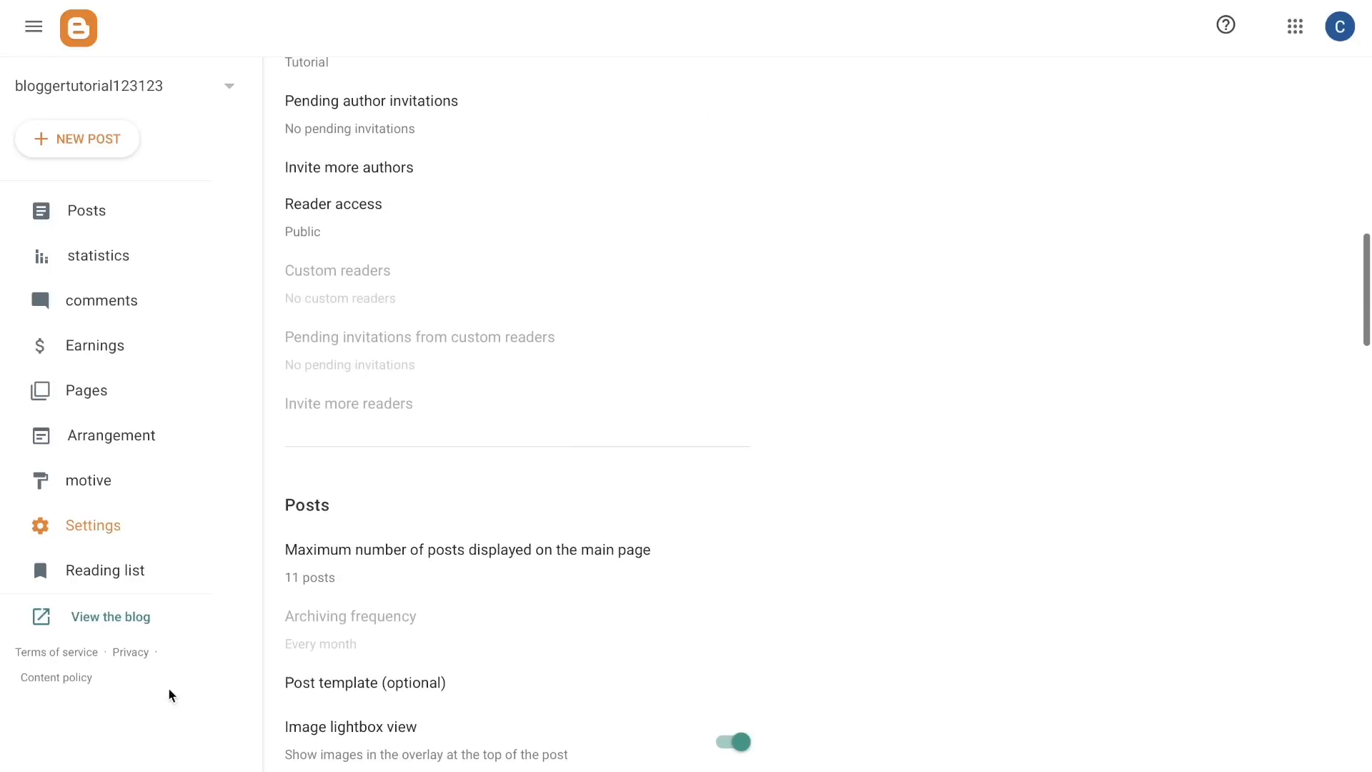
left_click(126, 576)
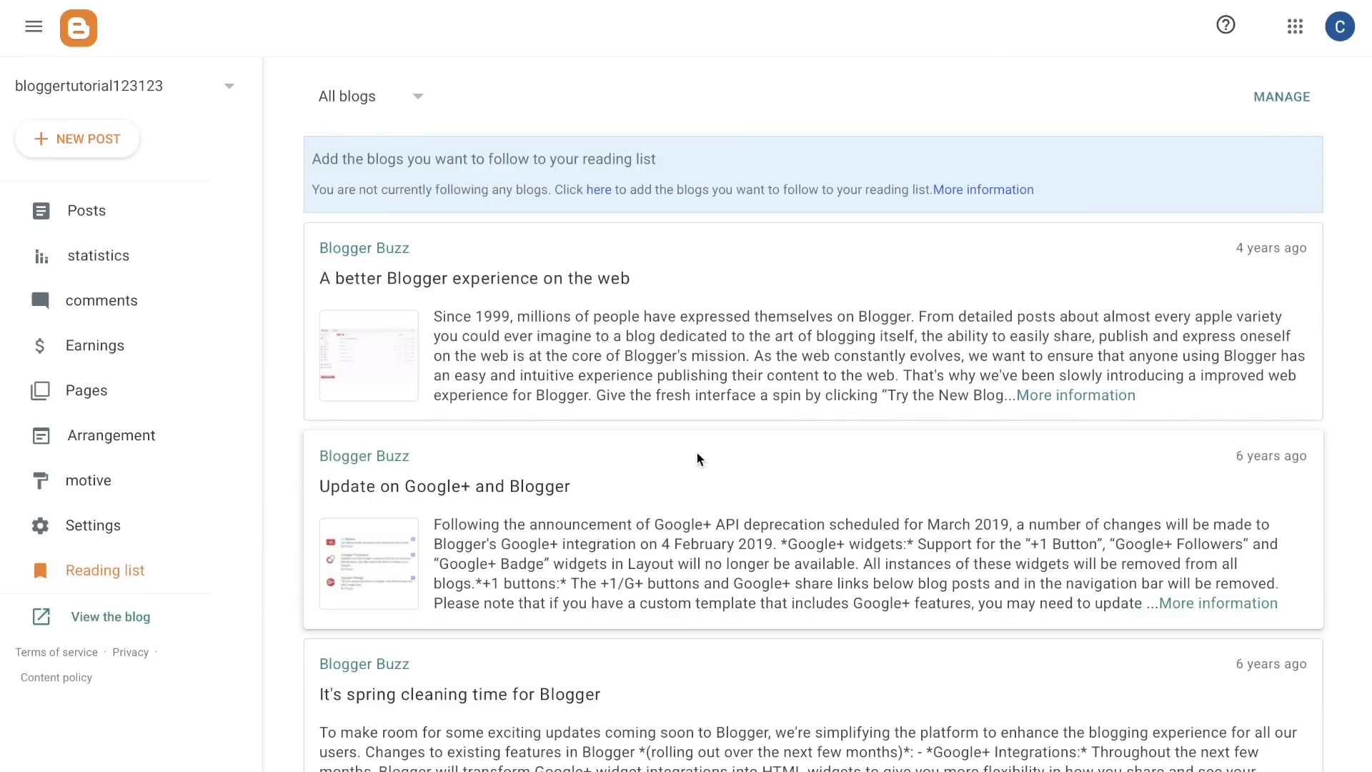
scroll(700, 458, "down", 6)
scroll(700, 459, "up", 6)
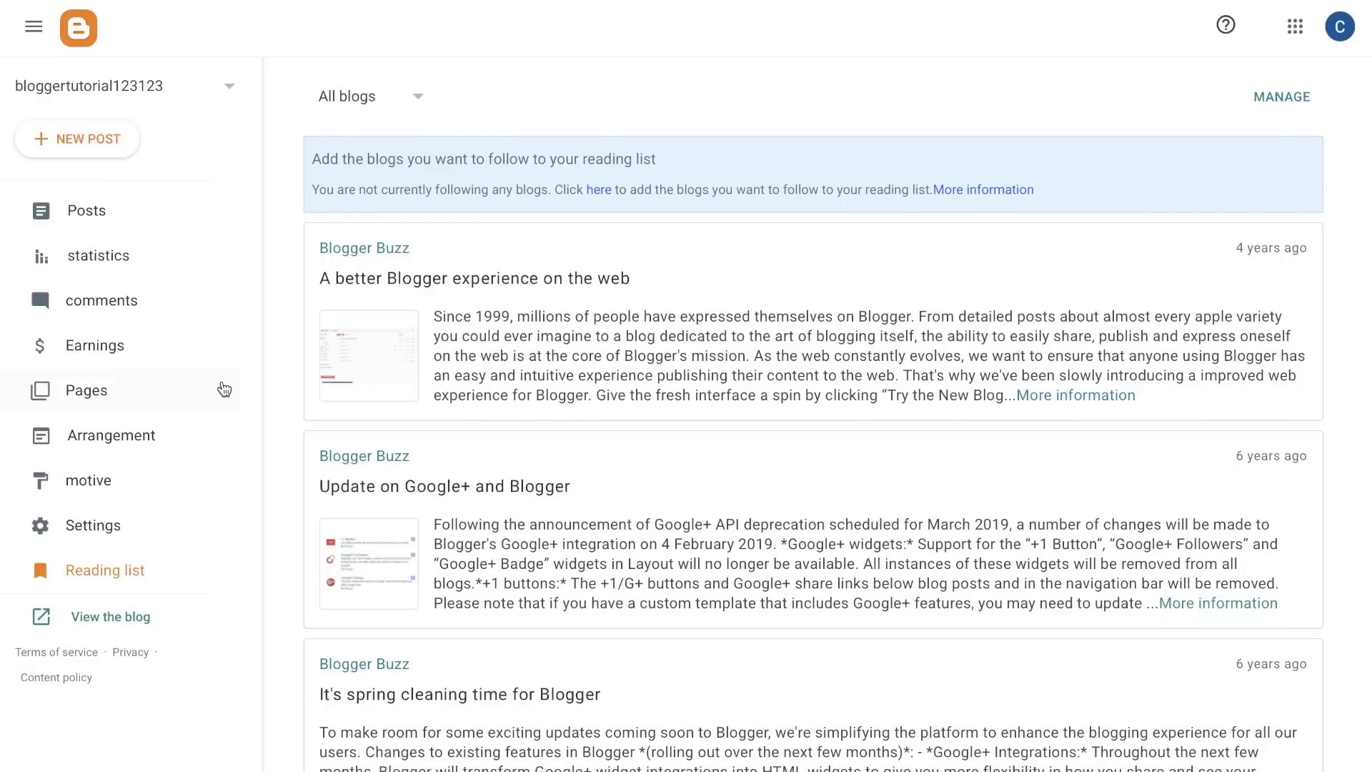
Step: Start a new post on the blog and begin editing its body
left_click(104, 142)
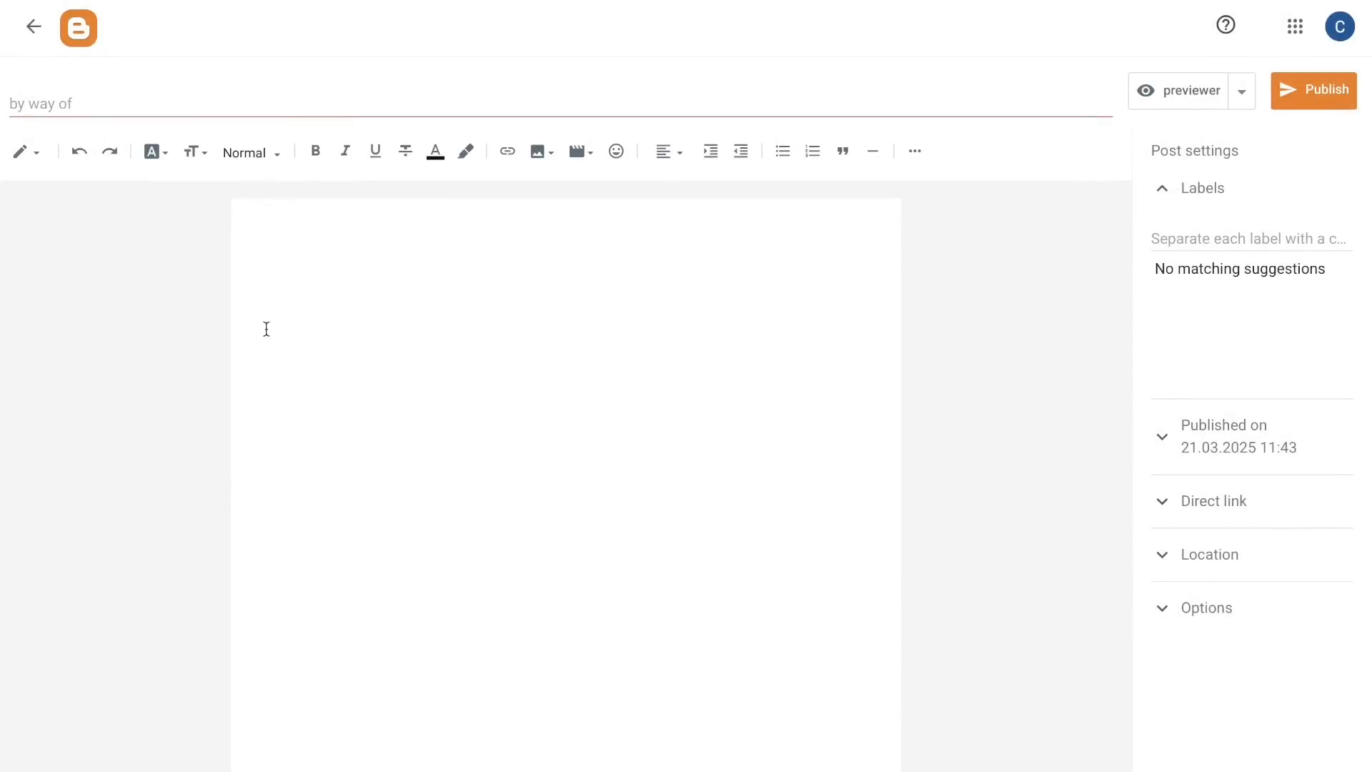
left_click(315, 257)
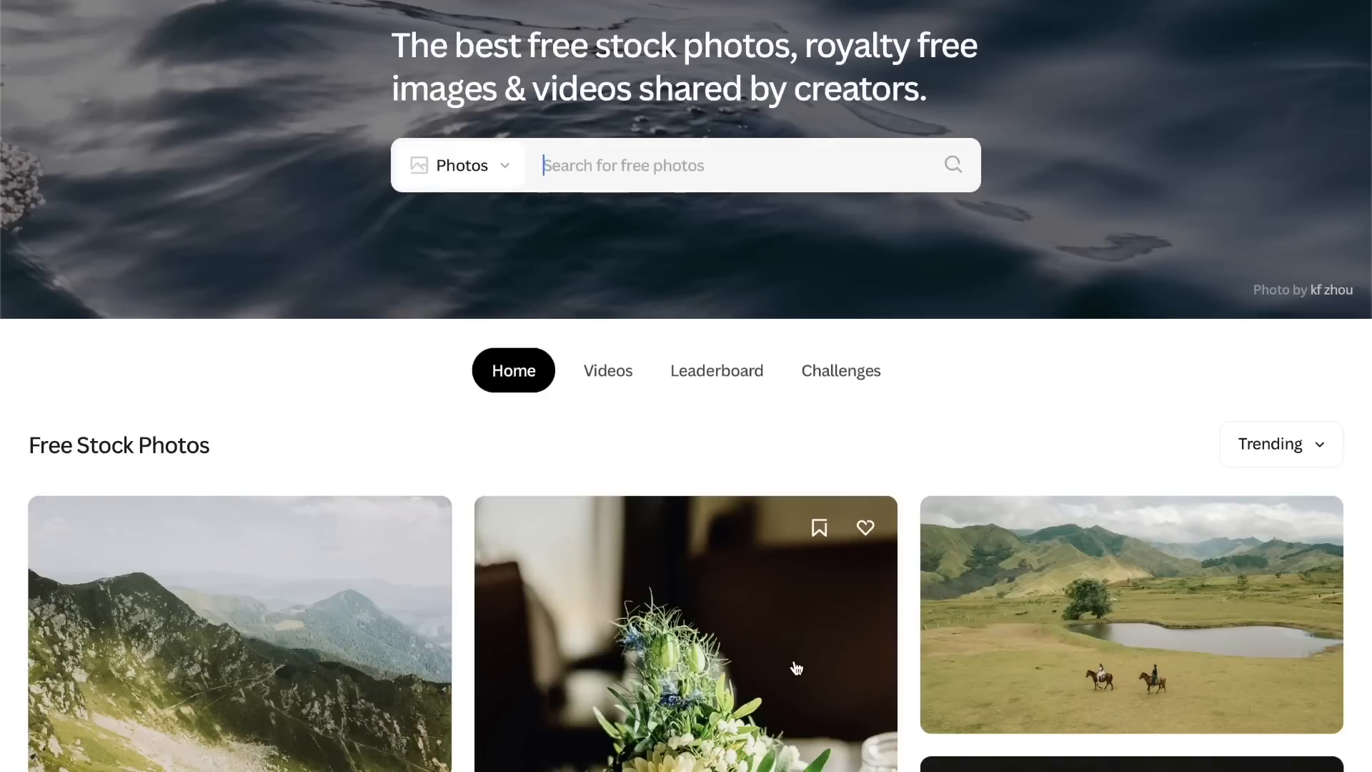
Step: Switch to Pexels and download the free photo of two horse riders beside a pond in front of green mountains
scroll(795, 666, "down", 3)
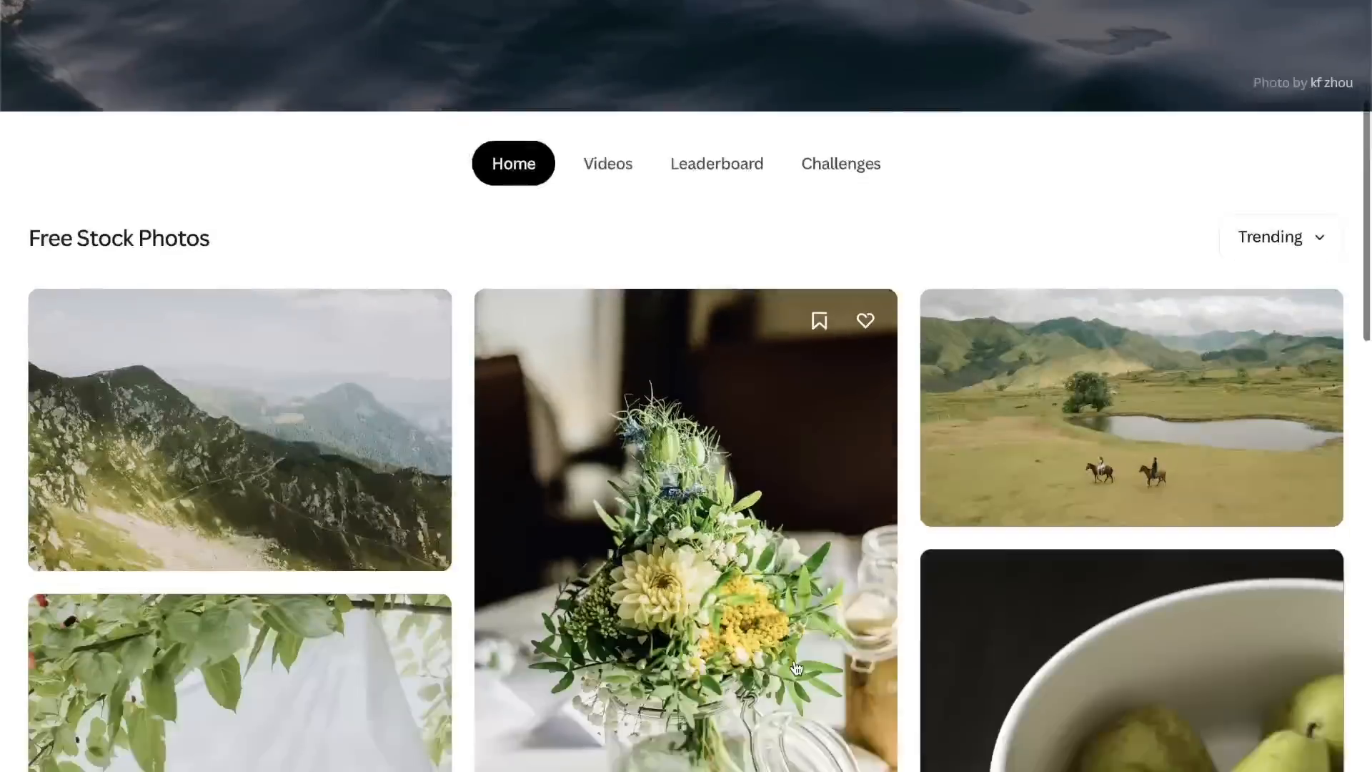
scroll(796, 666, "down", 5)
scroll(793, 667, "up", 10)
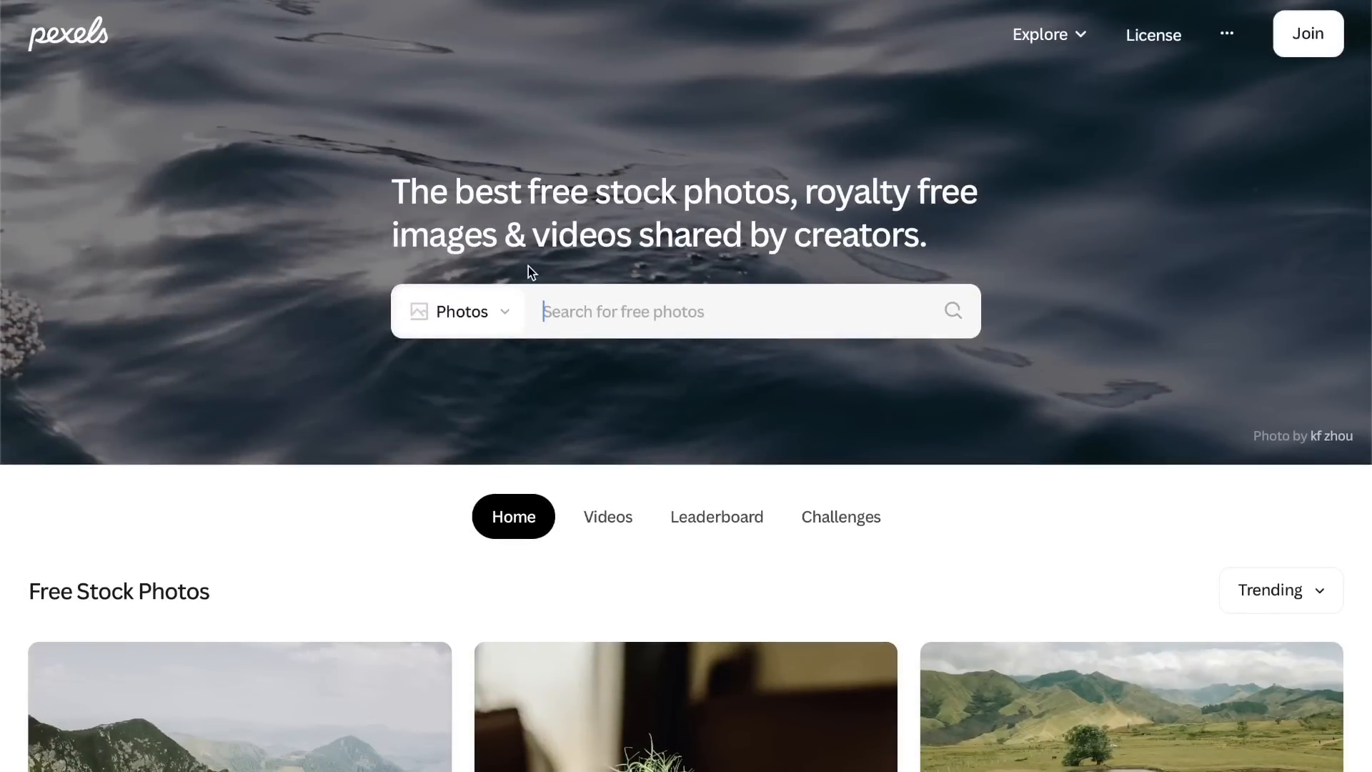
scroll(637, 512, "down", 6)
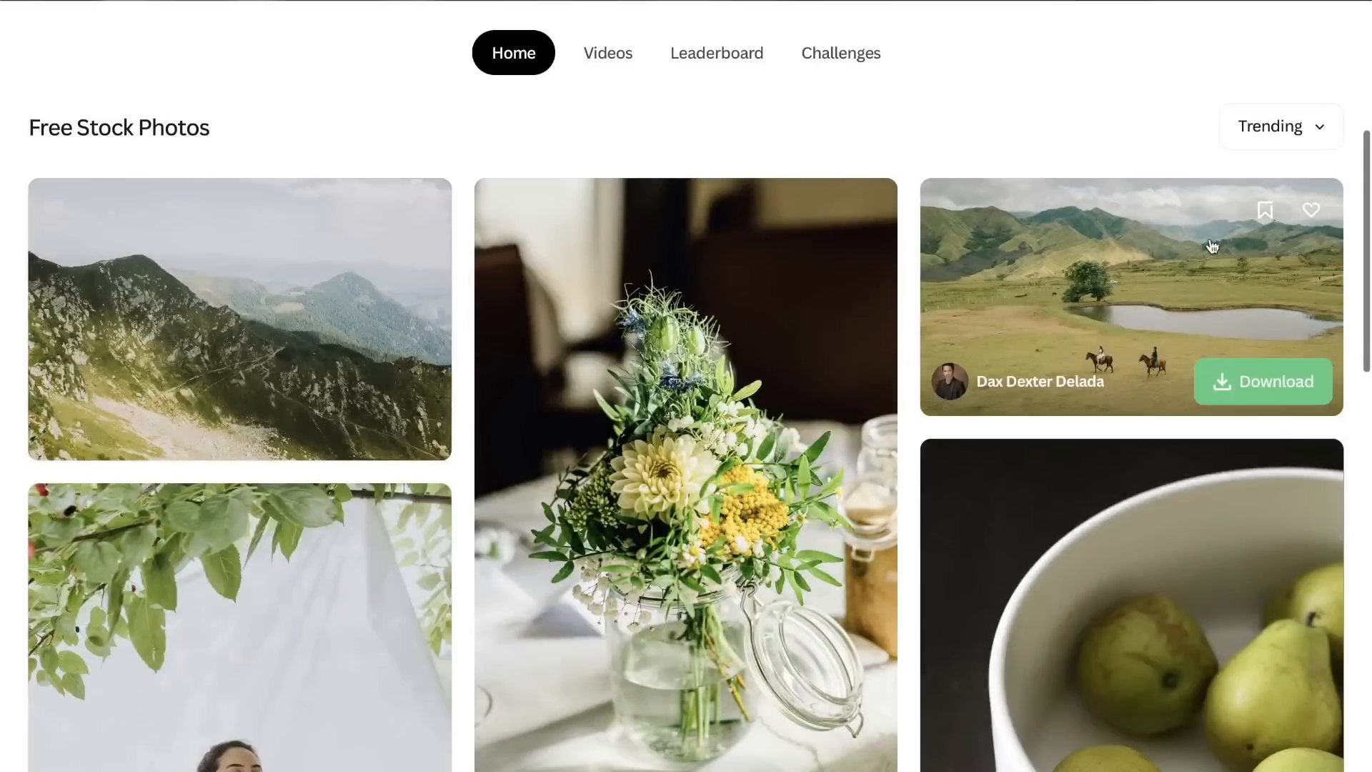
left_click(1086, 251)
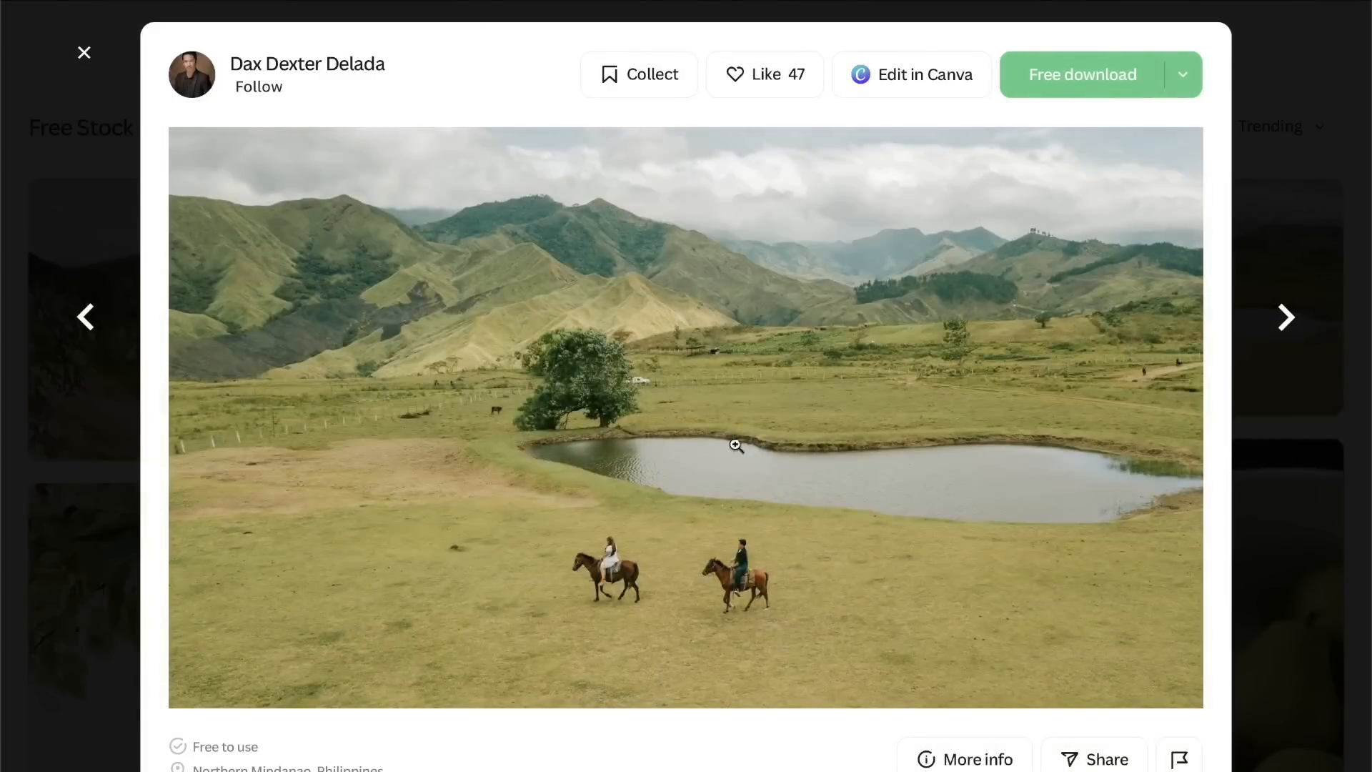
left_click(1083, 74)
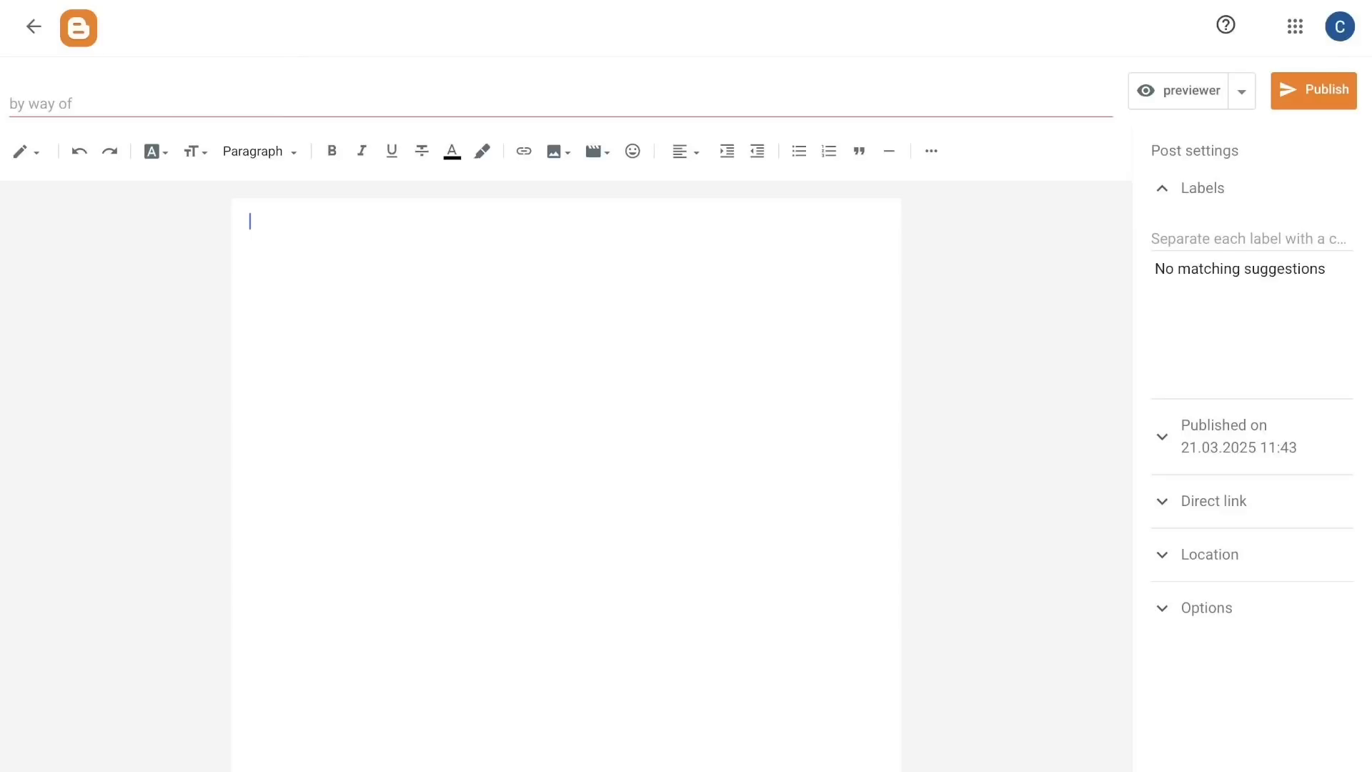
Step: Insert the downloaded horse riders photo into the Blogger post and enlarge it to about three quarters of the page width
left_click(713, 536)
left_click(1003, 703)
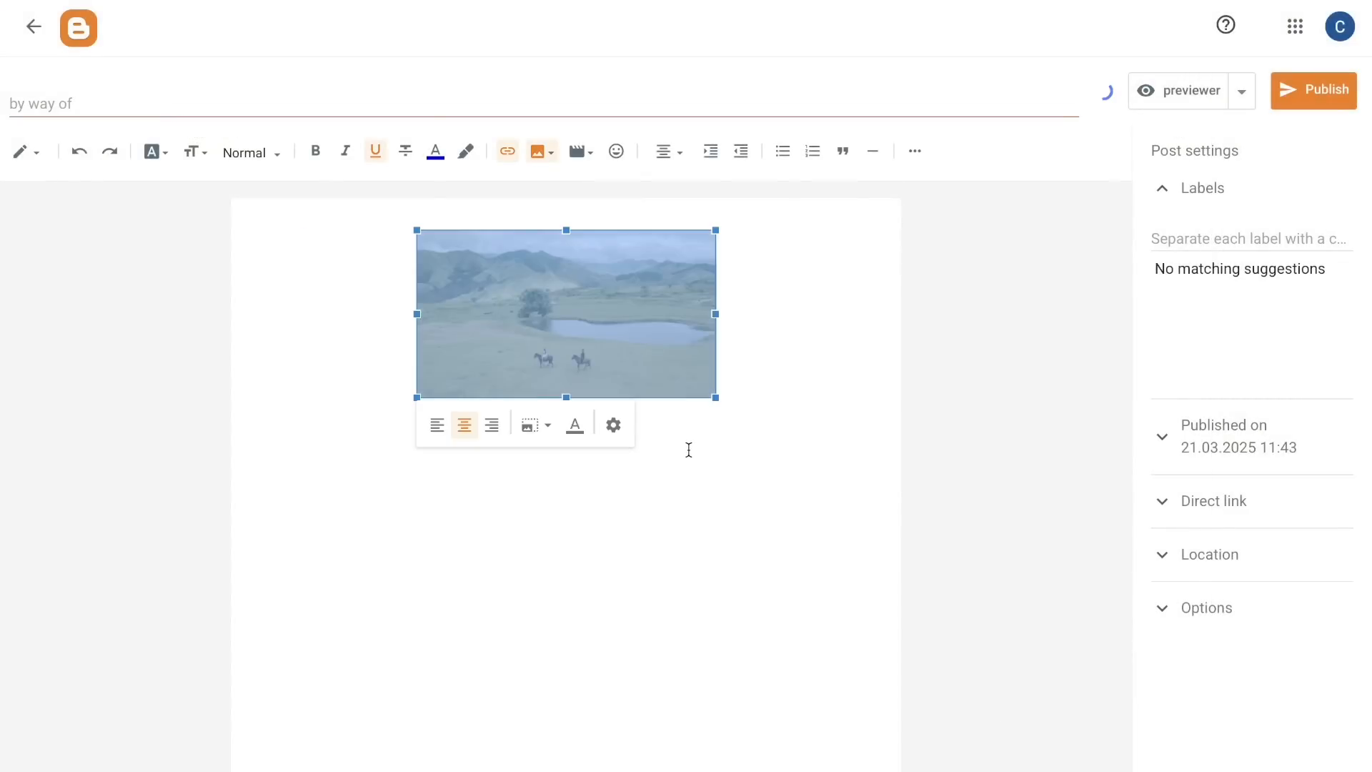
left_click(687, 451)
left_click(653, 375)
left_click_drag(715, 398, 844, 506)
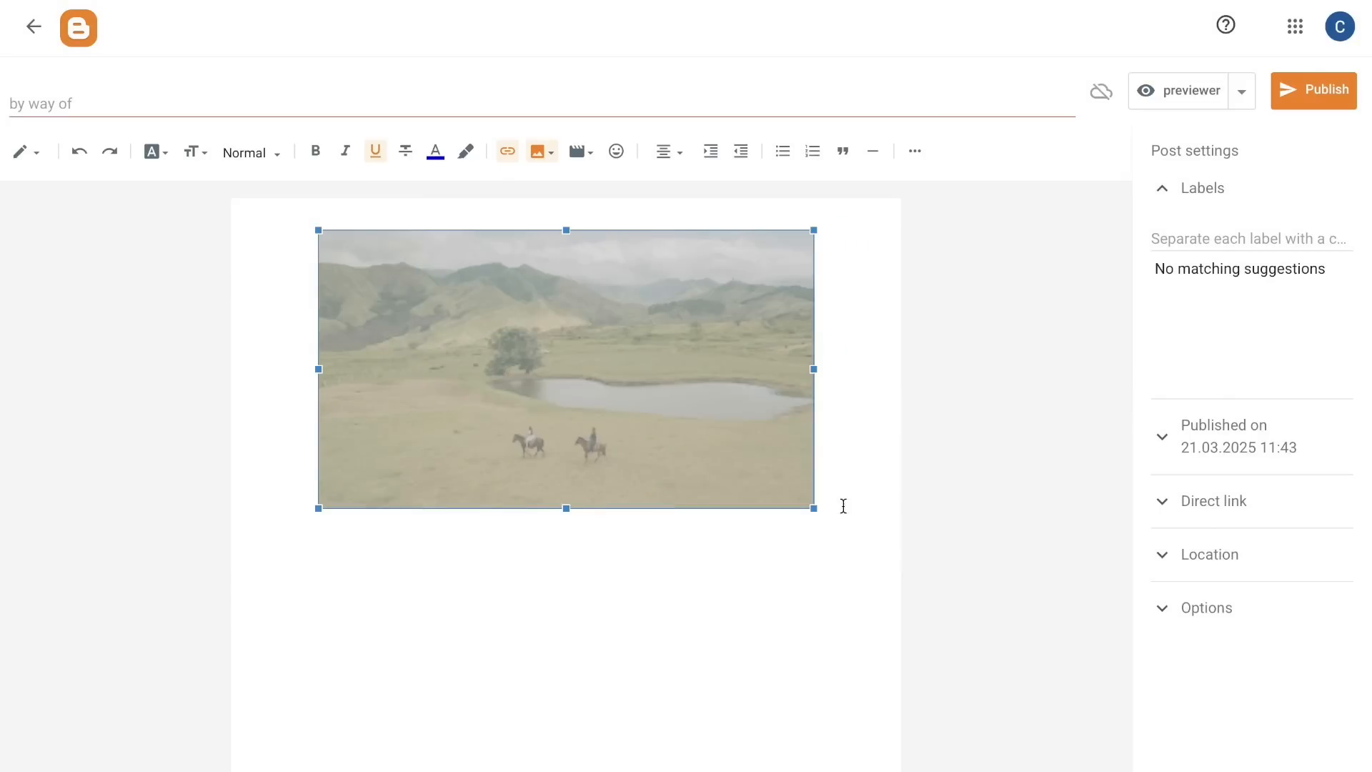
Step: Copy the entire "Horses and Mountains: A Perfect Harmony in Nature" article from ChatGPT and paste it below the photo in the Blogger post
left_click(756, 640)
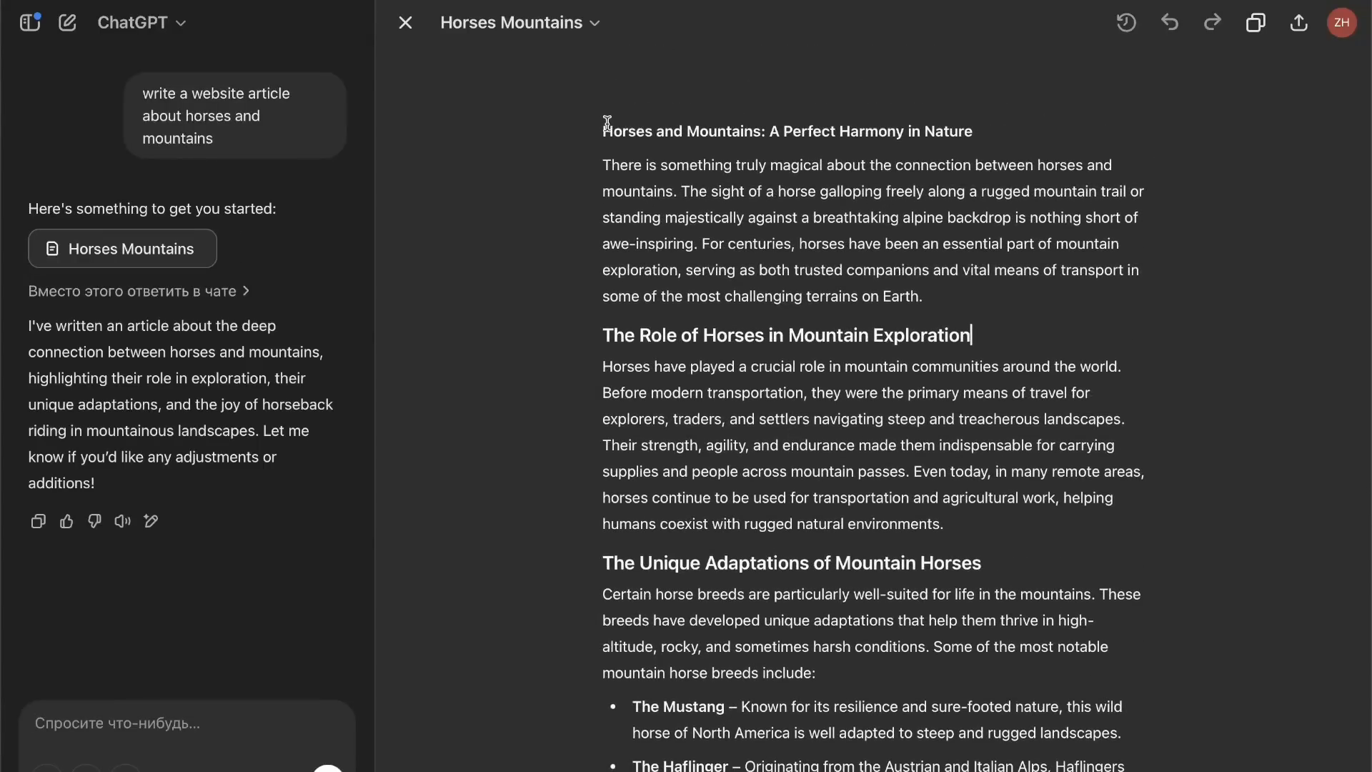
left_click(607, 127)
left_click_drag(605, 127, 934, 647)
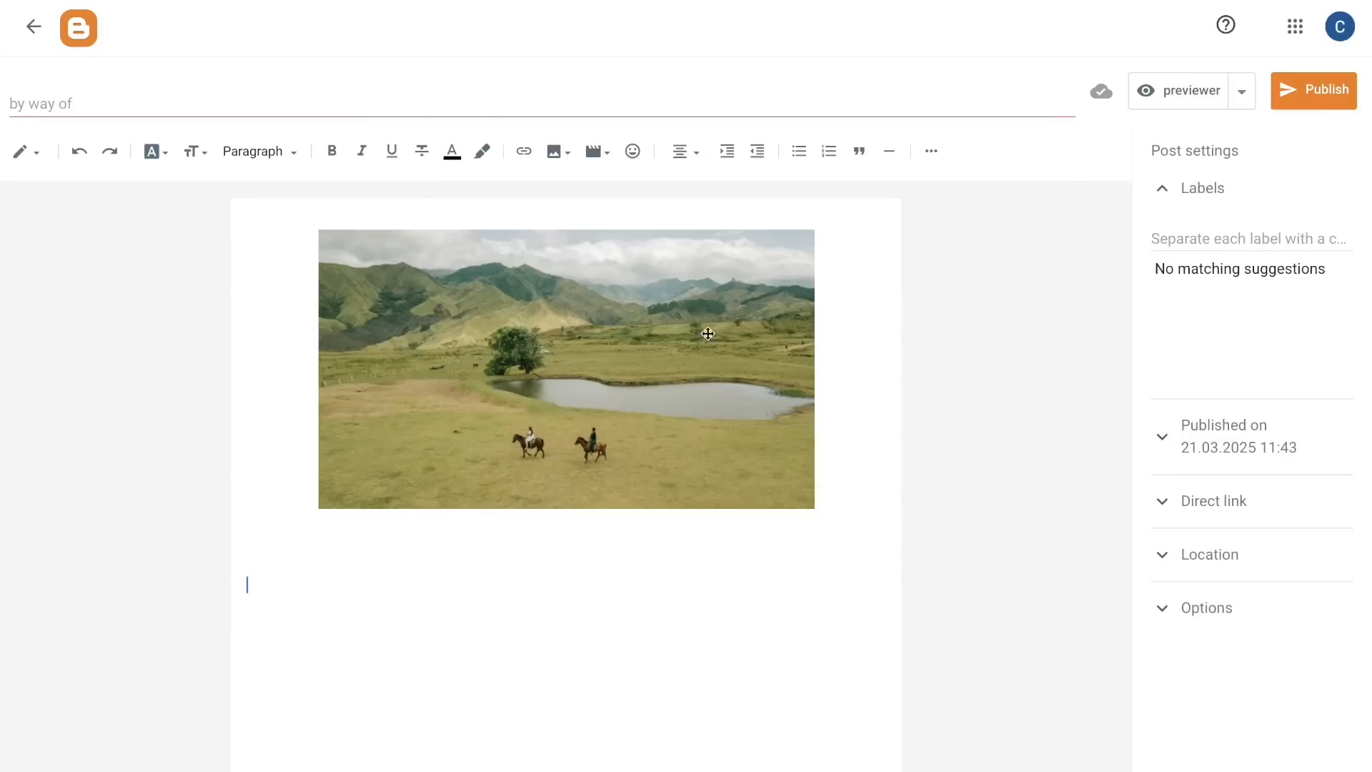
key("ctrl+v")
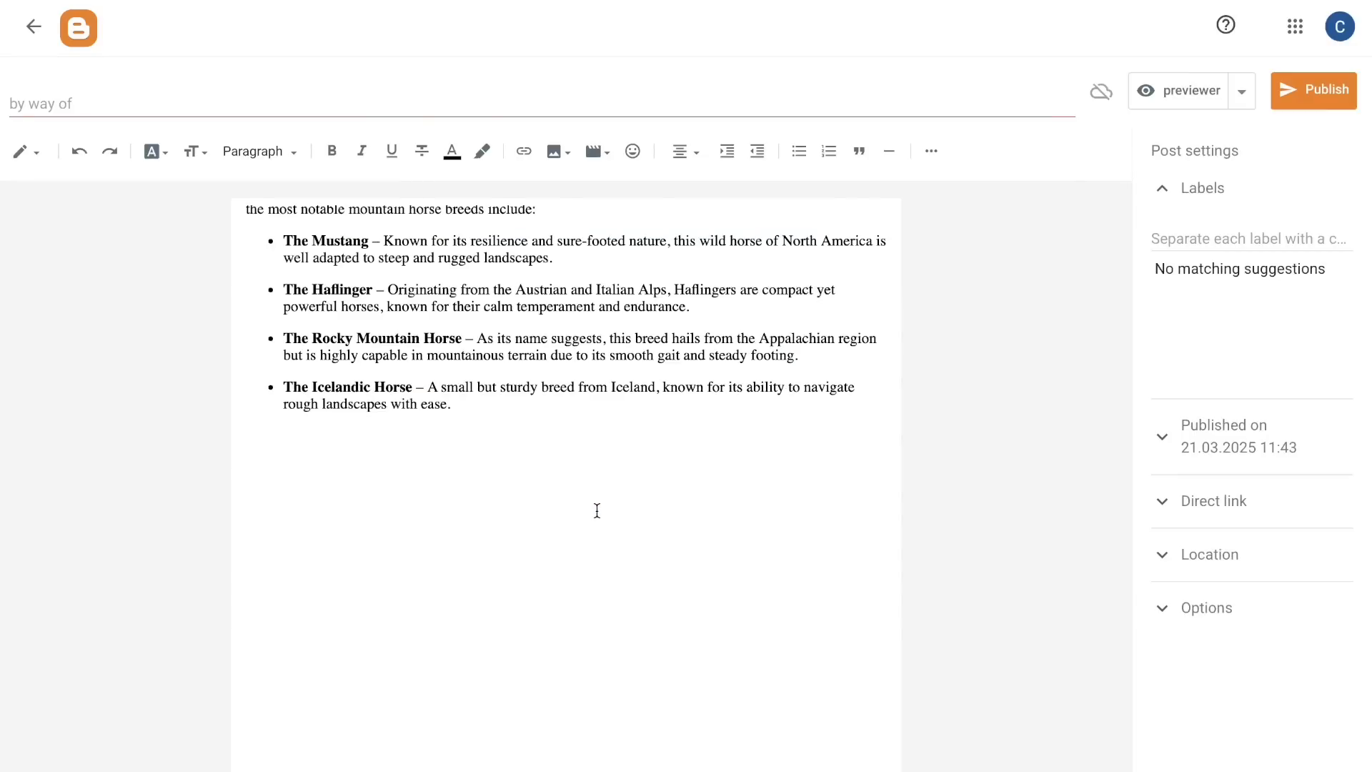
scroll(596, 510, "up", 10)
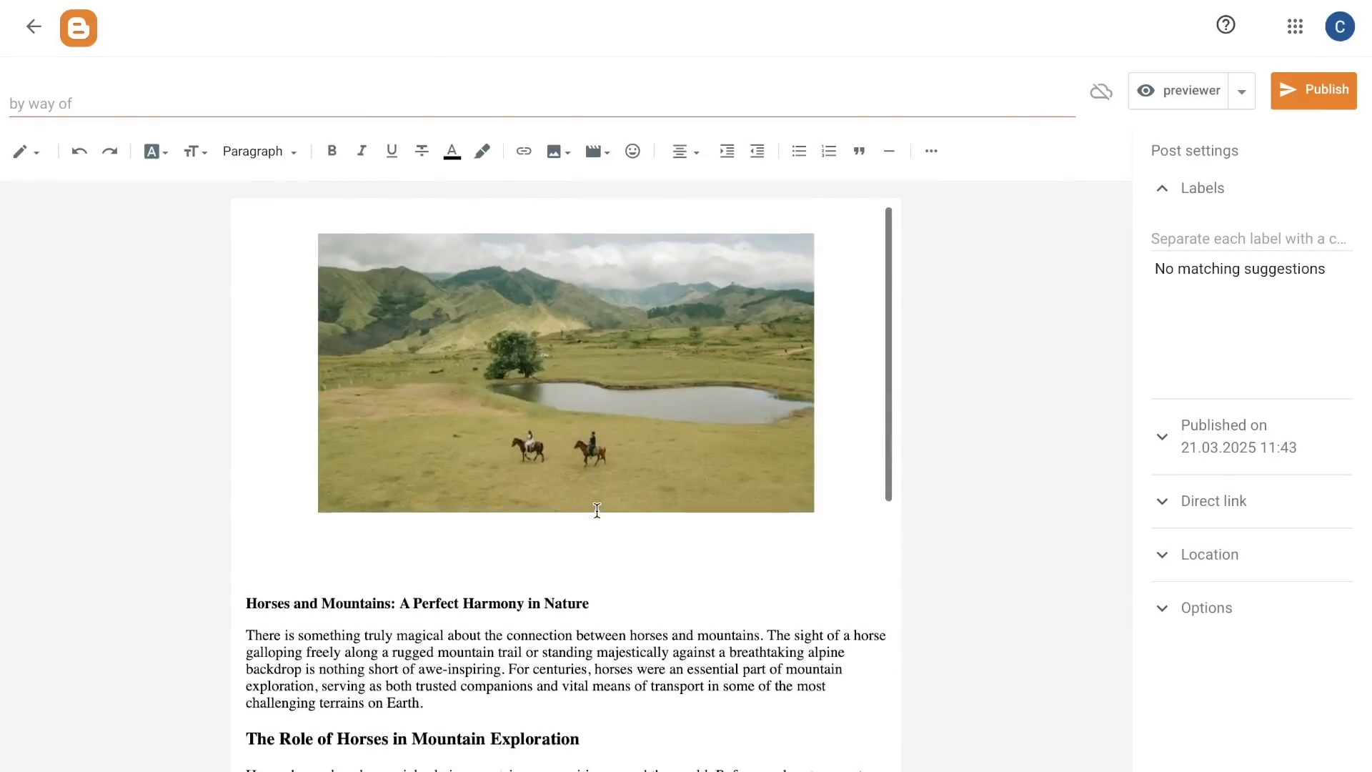